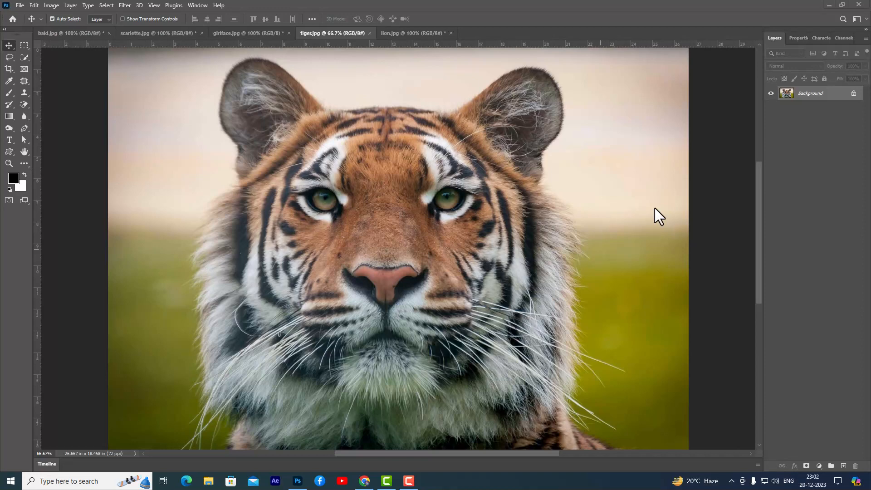
# Compare the lion.jpg and tiger.jpg photos, ending on tiger.jpg.
pyautogui.click(412, 33)
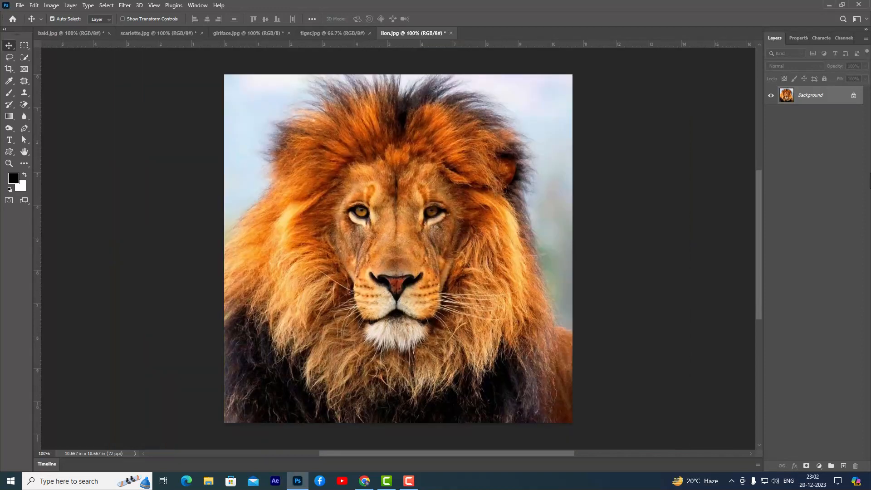
pyautogui.click(326, 33)
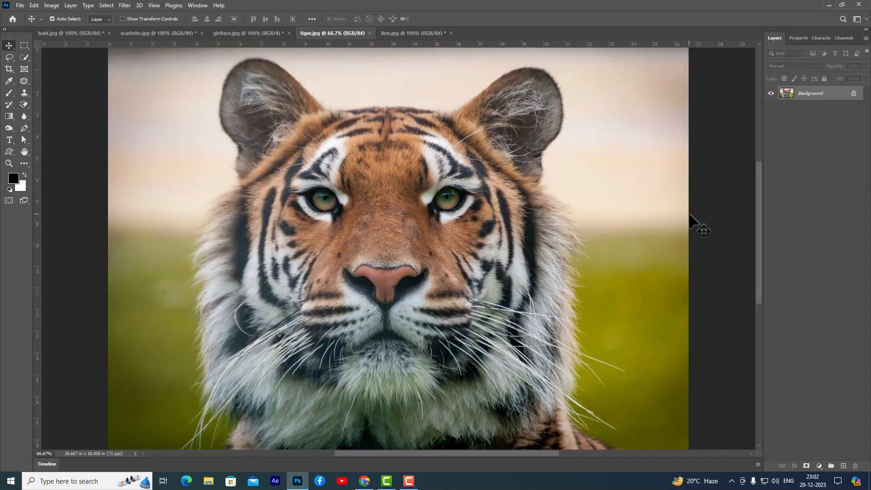
pyautogui.click(395, 34)
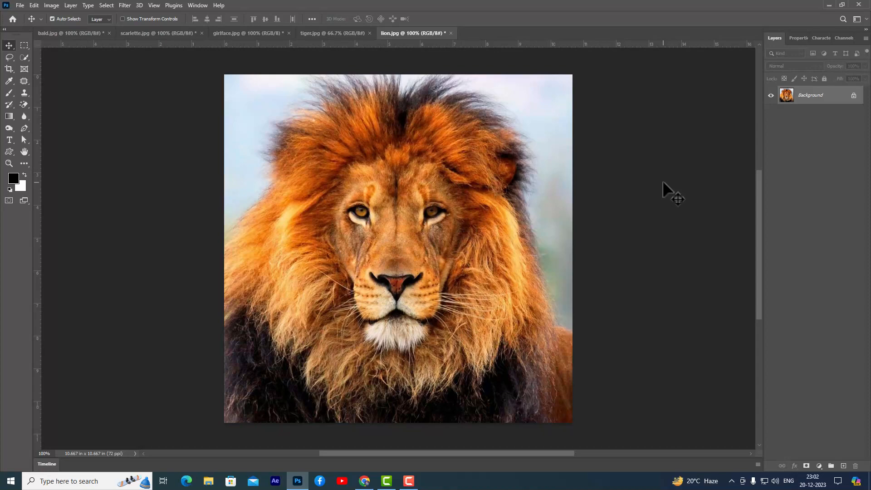
pyautogui.click(323, 34)
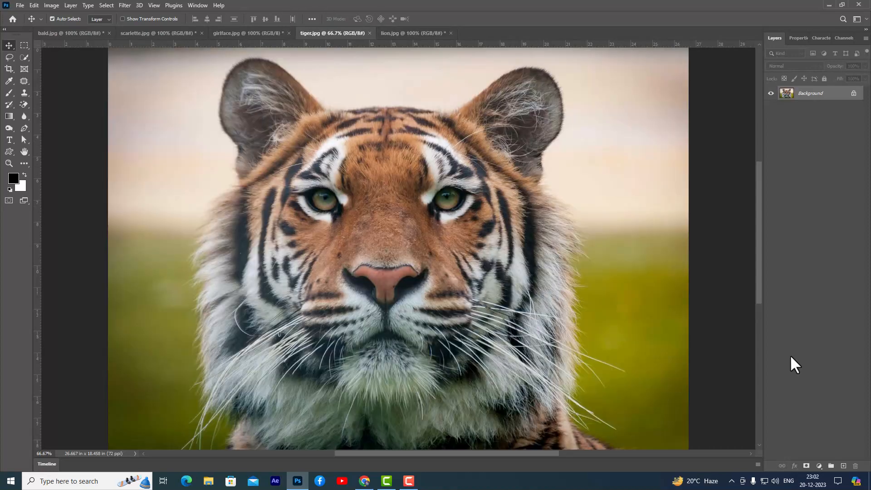
# Outline the tiger's face freehand with the Lasso tool and move the selected area into lion.jpg as a new layer.
pyautogui.click(10, 56)
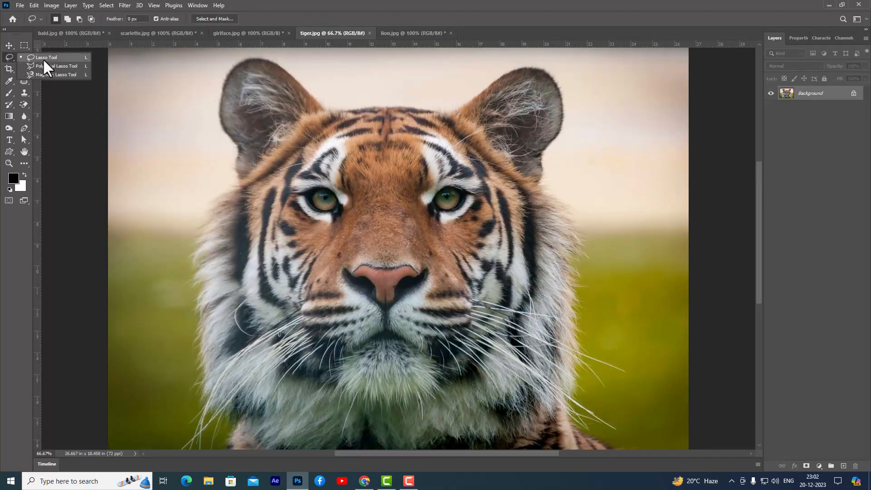
pyautogui.moveTo(271, 172)
pyautogui.mouseDown()
pyautogui.moveTo(327, 129)
pyautogui.moveTo(355, 122)
pyautogui.moveTo(413, 120)
pyautogui.moveTo(474, 143)
pyautogui.moveTo(509, 191)
pyautogui.moveTo(531, 246)
pyautogui.moveTo(531, 308)
pyautogui.moveTo(506, 361)
pyautogui.mouseUp()
pyautogui.moveTo(464, 396)
pyautogui.mouseDown()
pyautogui.moveTo(424, 410)
pyautogui.moveTo(313, 412)
pyautogui.moveTo(255, 367)
pyautogui.moveTo(236, 325)
pyautogui.moveTo(239, 239)
pyautogui.moveTo(251, 199)
pyautogui.moveTo(275, 171)
pyautogui.mouseUp()
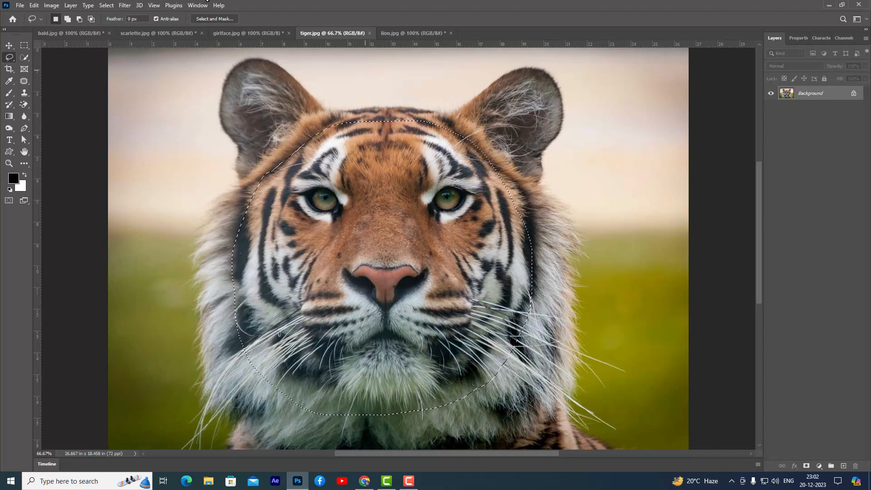
pyautogui.click(9, 45)
pyautogui.moveTo(408, 151)
pyautogui.mouseDown()
pyautogui.moveTo(399, 124)
pyautogui.moveTo(400, 28)
pyautogui.moveTo(405, 246)
pyautogui.moveTo(413, 181)
pyautogui.mouseUp()
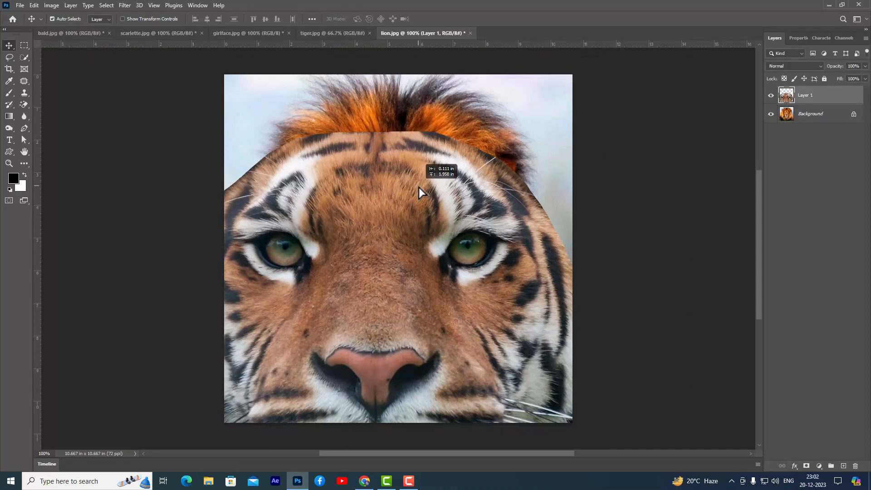
# Scale the tiger face layer to about 42% and position it over the lion's face.
pyautogui.hotkey('ctrl', 't')
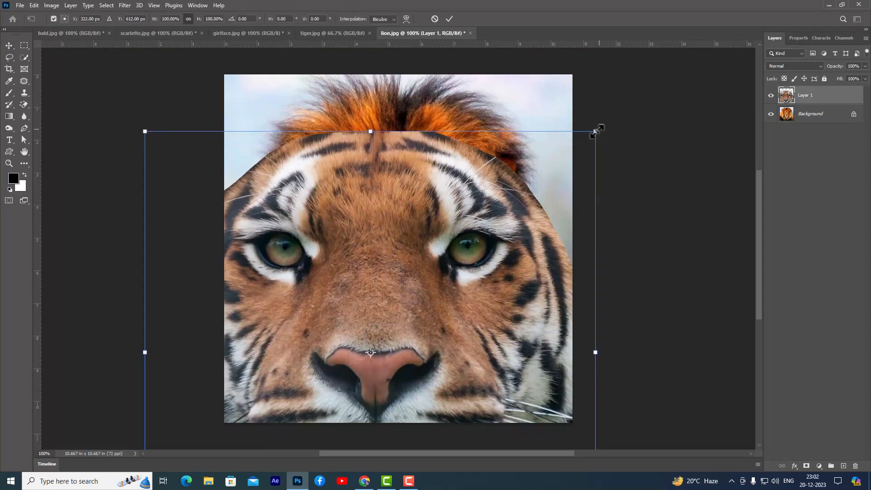
pyautogui.moveTo(595, 132); pyautogui.dragTo(496, 228)
pyautogui.moveTo(403, 298); pyautogui.dragTo(425, 203)
pyautogui.moveTo(519, 133); pyautogui.dragTo(483, 169)
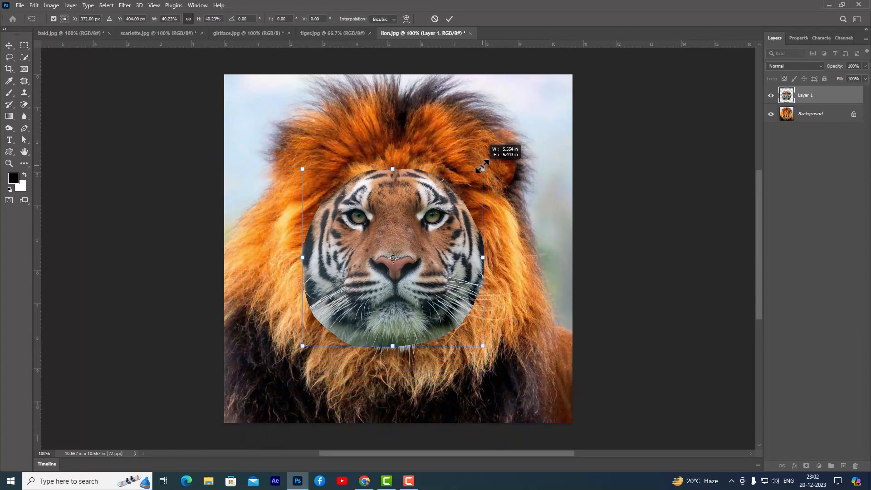
pyautogui.moveTo(433, 218); pyautogui.dragTo(433, 204)
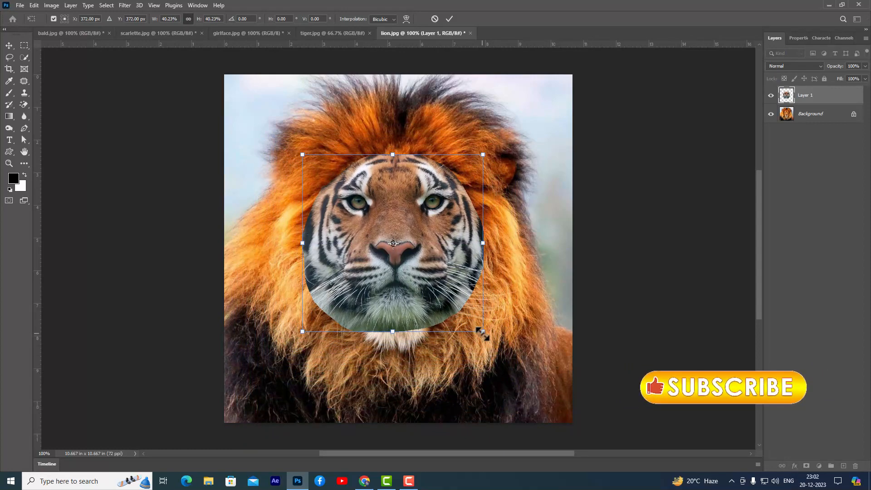
pyautogui.moveTo(483, 331); pyautogui.dragTo(488, 336)
pyautogui.moveTo(432, 233); pyautogui.dragTo(427, 262)
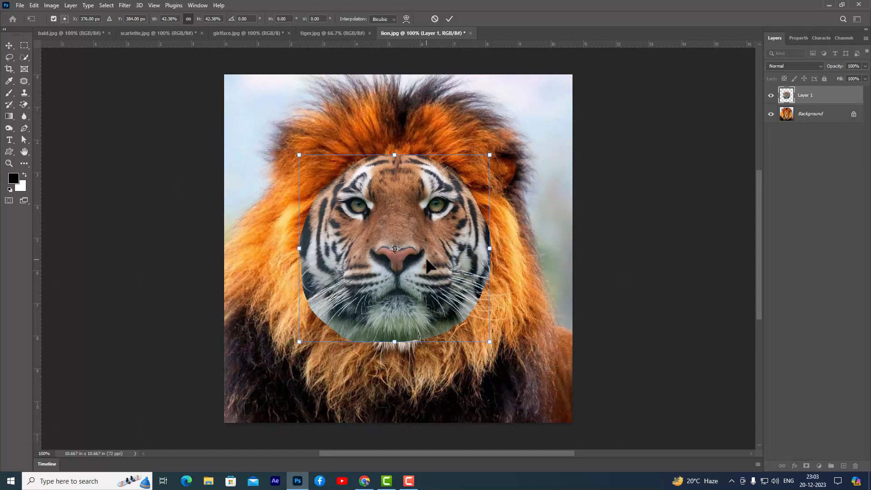
pyautogui.press('Return')
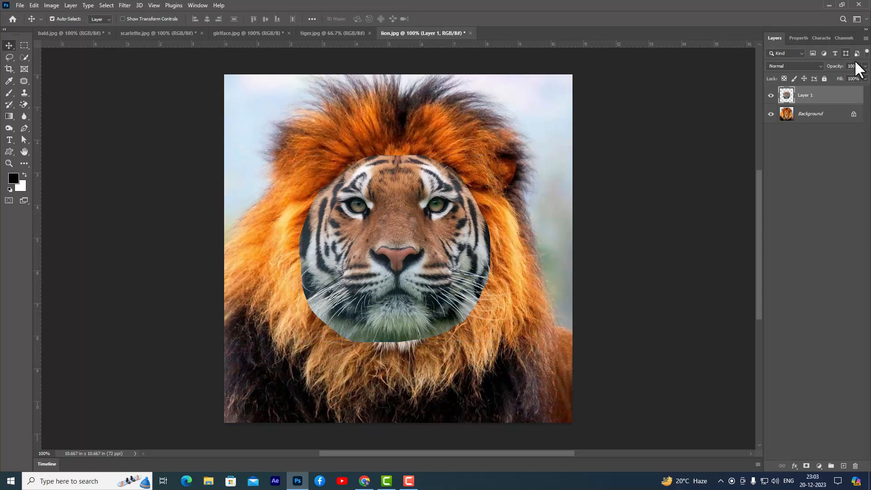
# Lower the opacity of Layer 1, the tiger face, to 27%.
pyautogui.click(865, 67)
pyautogui.moveTo(865, 77); pyautogui.dragTo(839, 82)
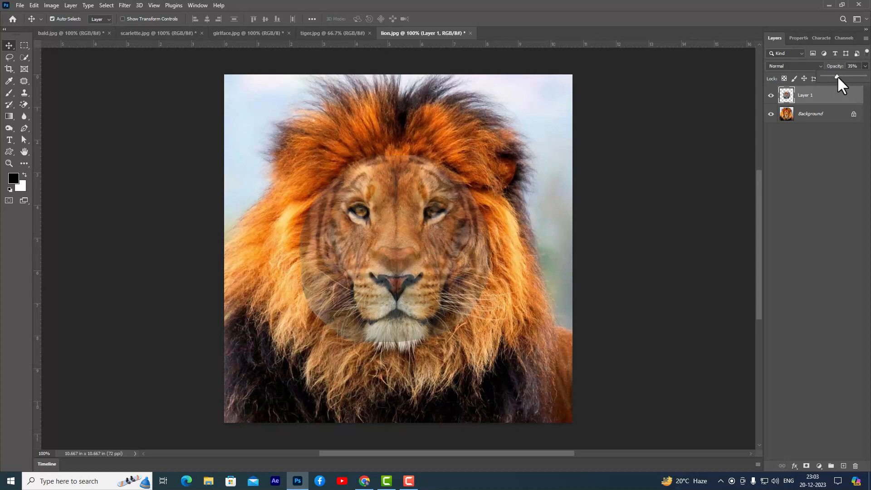
pyautogui.click(828, 94)
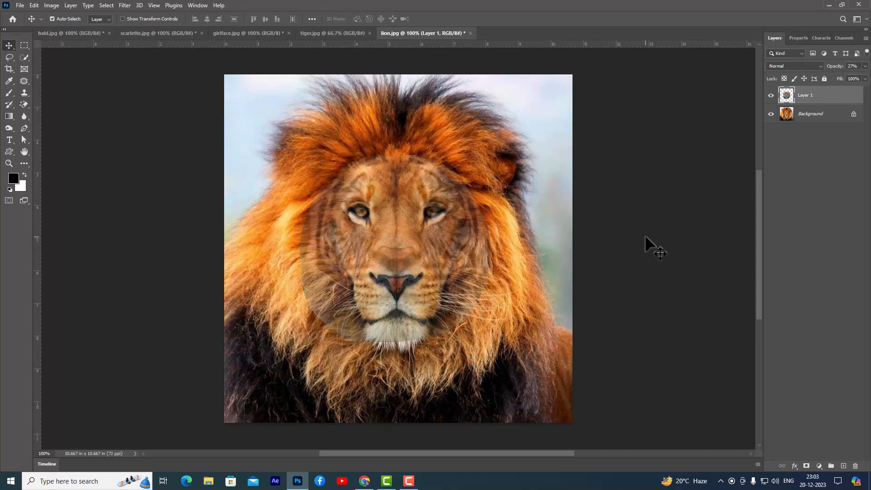
# Warp the tiger face so its eyes, nose and mouth line up with the lion's features, and apply the transformation.
pyautogui.hotkey('ctrl', 't')
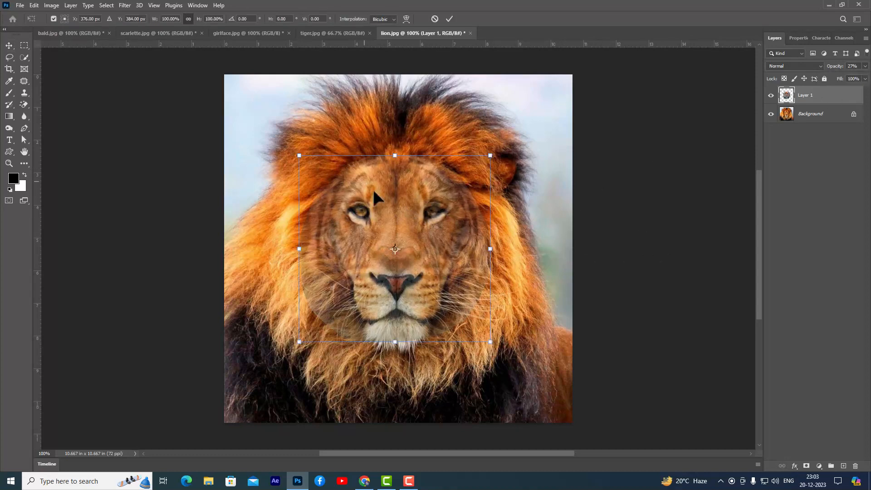
pyautogui.rightClick(398, 184)
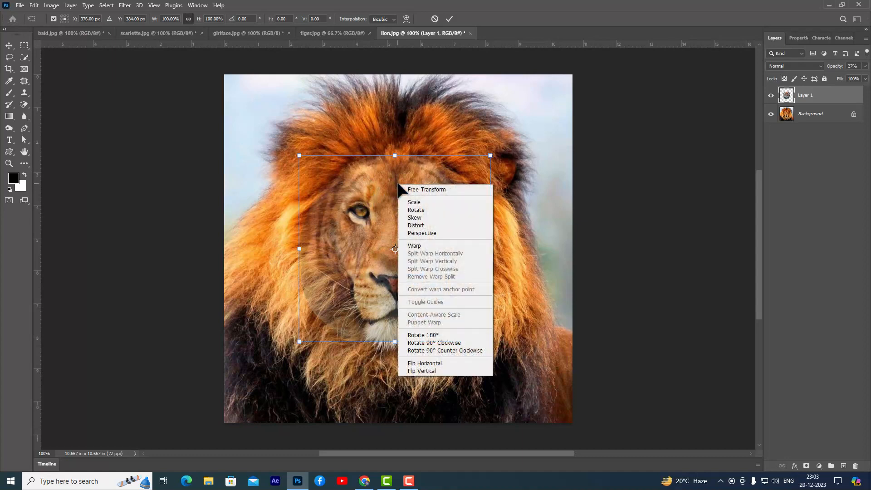
pyautogui.click(430, 247)
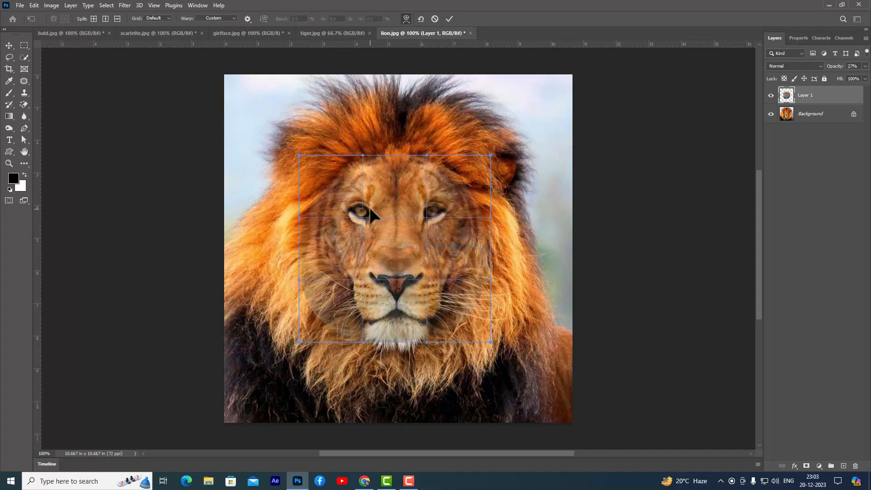
pyautogui.moveTo(369, 200)
pyautogui.mouseDown()
pyautogui.moveTo(372, 192)
pyautogui.moveTo(371, 211)
pyautogui.mouseUp()
pyautogui.moveTo(435, 205); pyautogui.dragTo(432, 208)
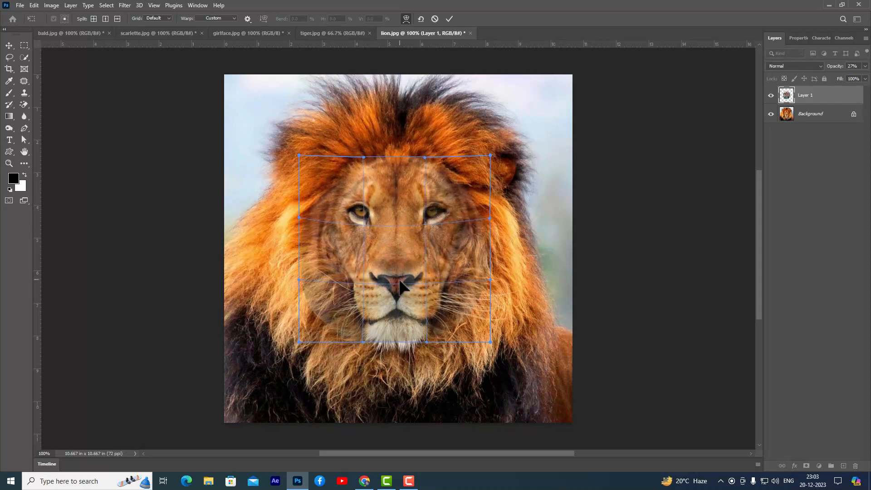
pyautogui.moveTo(401, 259); pyautogui.dragTo(400, 277)
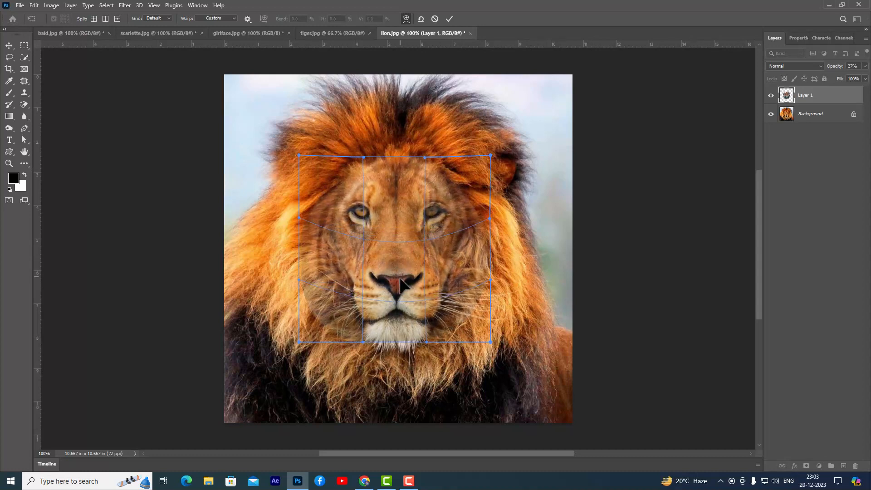
pyautogui.moveTo(411, 315); pyautogui.dragTo(410, 318)
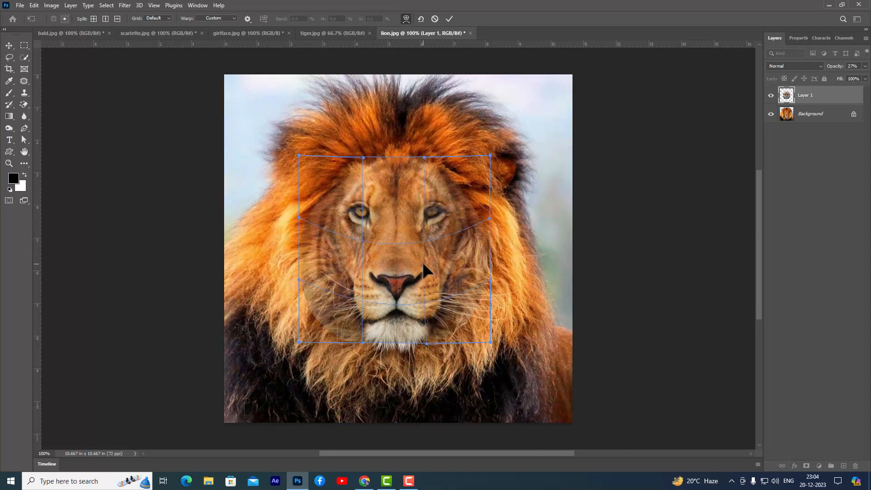
pyautogui.click(450, 19)
# Restore the opacity of Layer 1, the tiger face, to 100%.
pyautogui.click(866, 67)
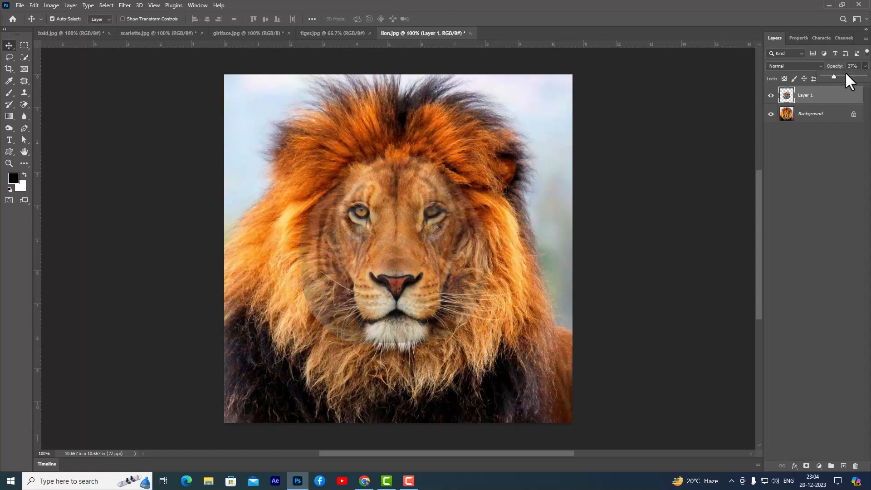
pyautogui.moveTo(856, 76); pyautogui.dragTo(868, 76)
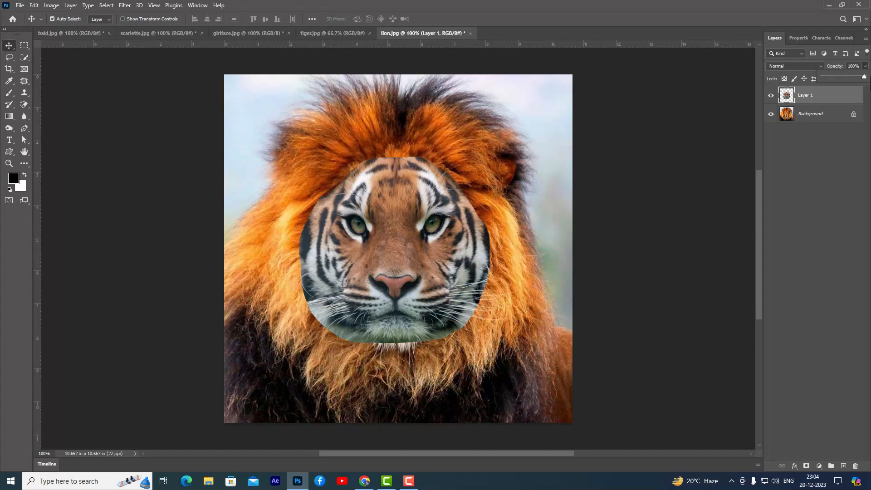
pyautogui.click(828, 96)
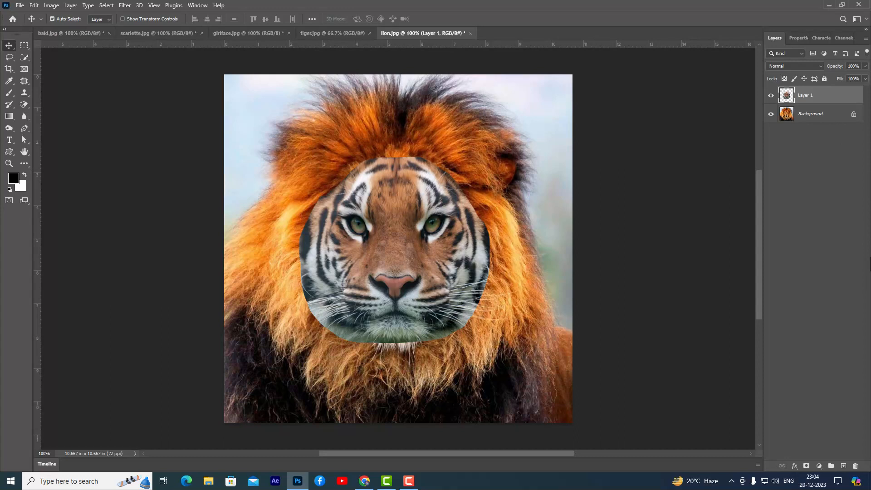
# Load the outline of Layer 1 as a selection, unlock the Background layer and make Layer 1 active again.
pyautogui.keyDown('ctrl'); pyautogui.click(787, 98); pyautogui.keyUp('ctrl')
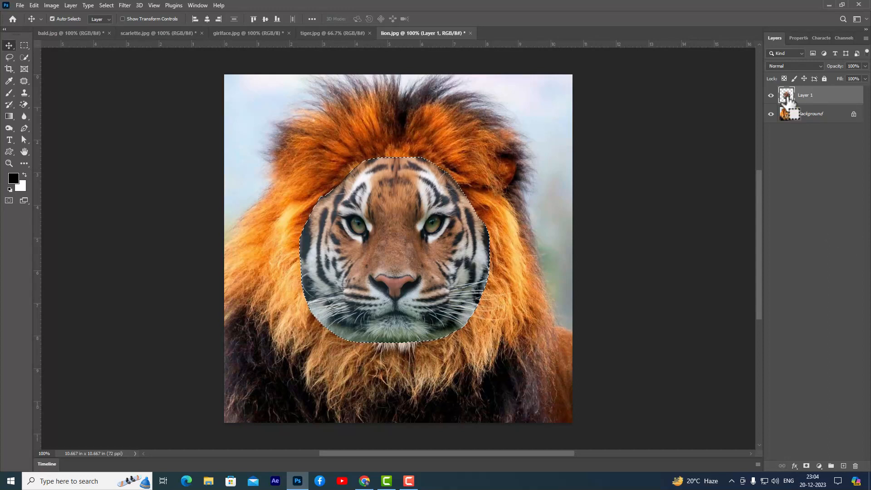
pyautogui.click(854, 115)
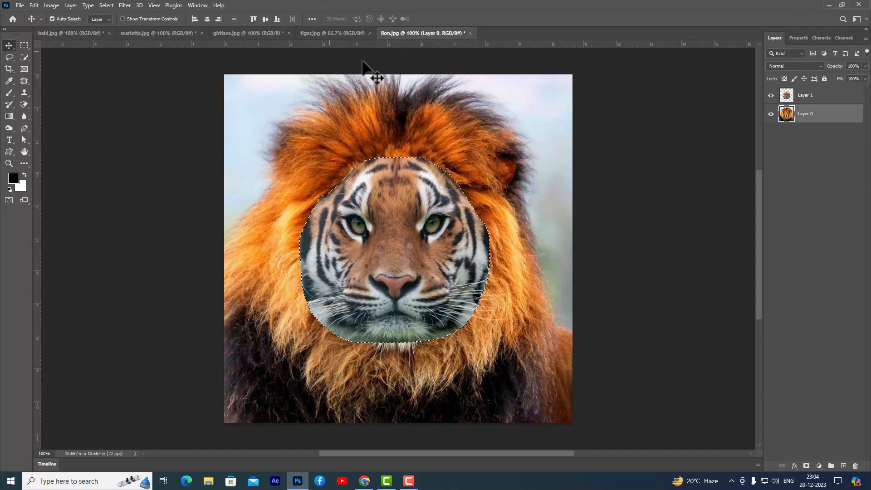
pyautogui.click(789, 97)
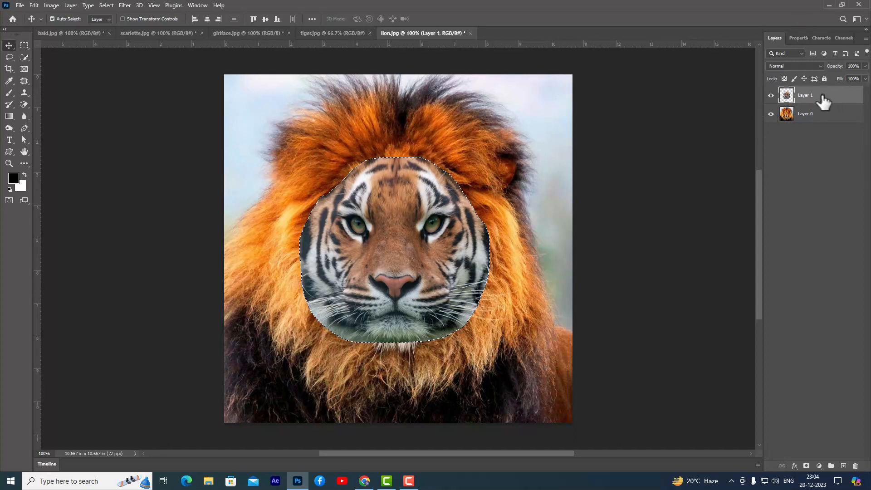
# Contract the selection around the tiger face by 9 pixels.
pyautogui.click(106, 5)
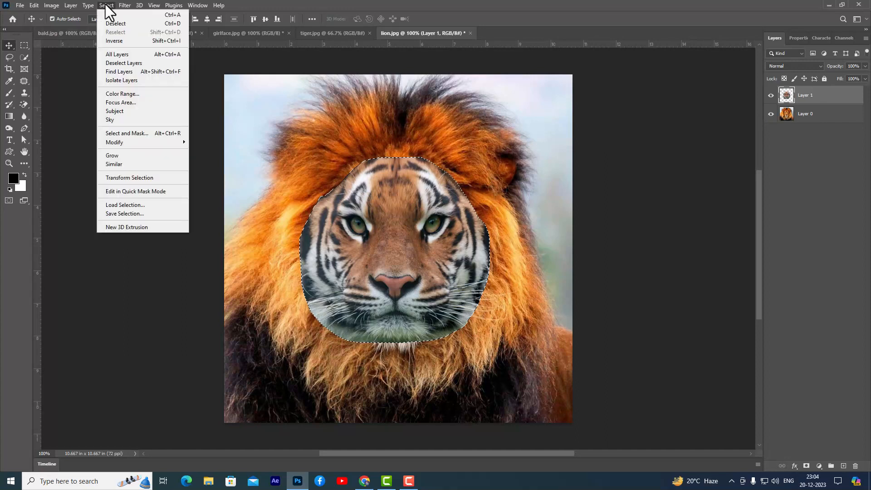
pyautogui.moveTo(153, 143)
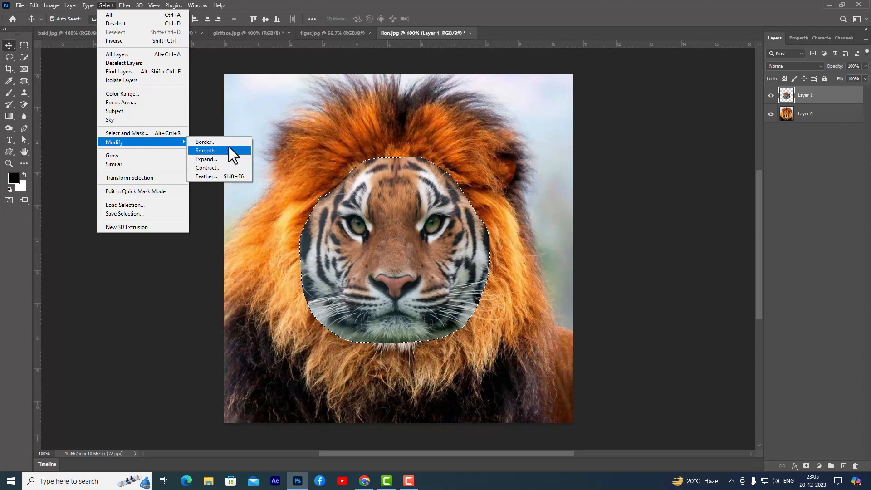
pyautogui.click(228, 170)
pyautogui.moveTo(517, 71); pyautogui.dragTo(542, 64)
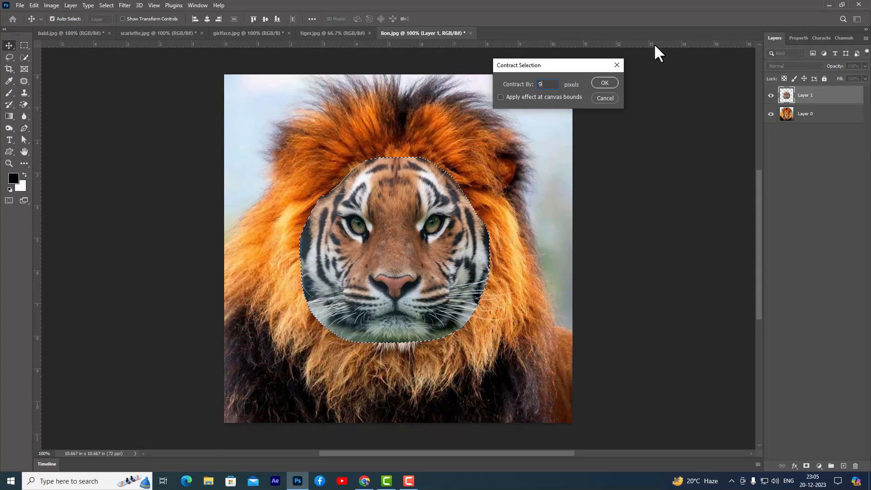
pyautogui.click(603, 83)
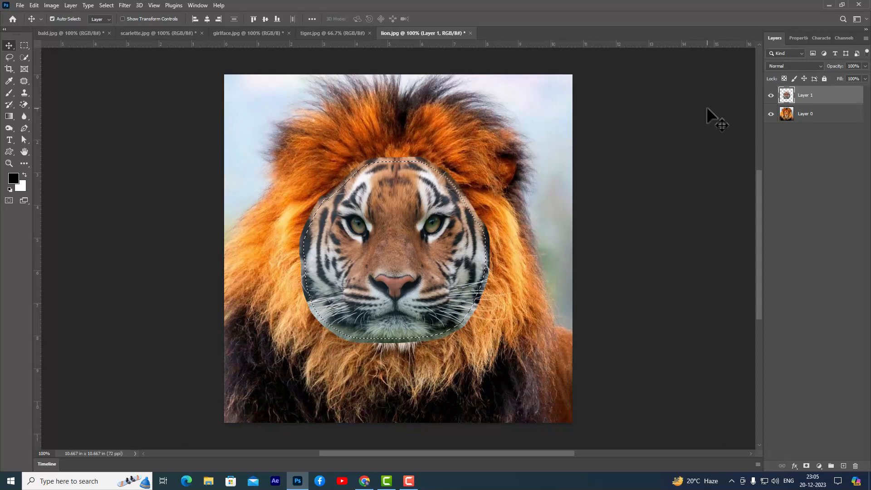
# Delete the contracted face area from Layer 0, deselect it and check the hole by briefly hiding Layer 1.
pyautogui.click(787, 114)
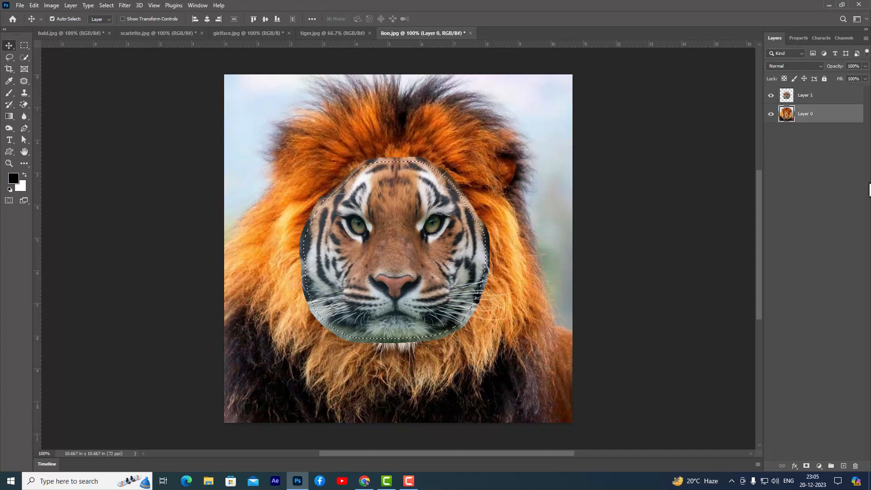
pyautogui.press('Delete')
pyautogui.press('Delete')
pyautogui.hotkey('ctrl', 'd')
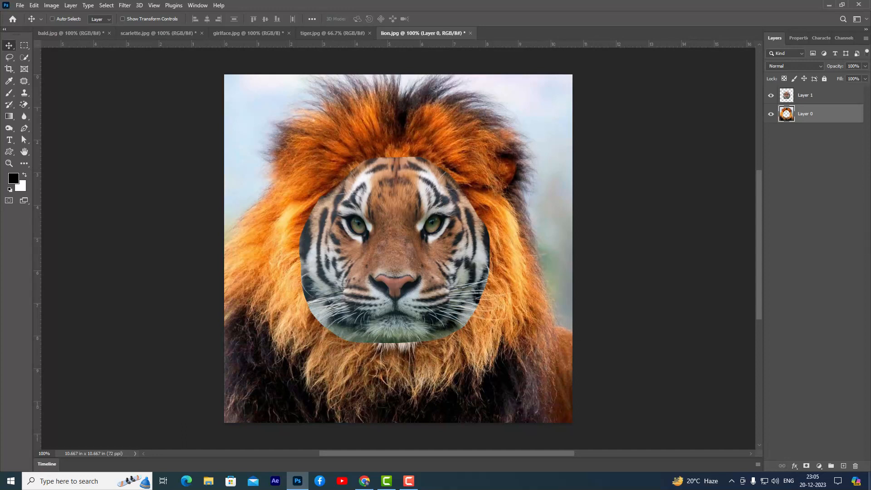
pyautogui.click(771, 96)
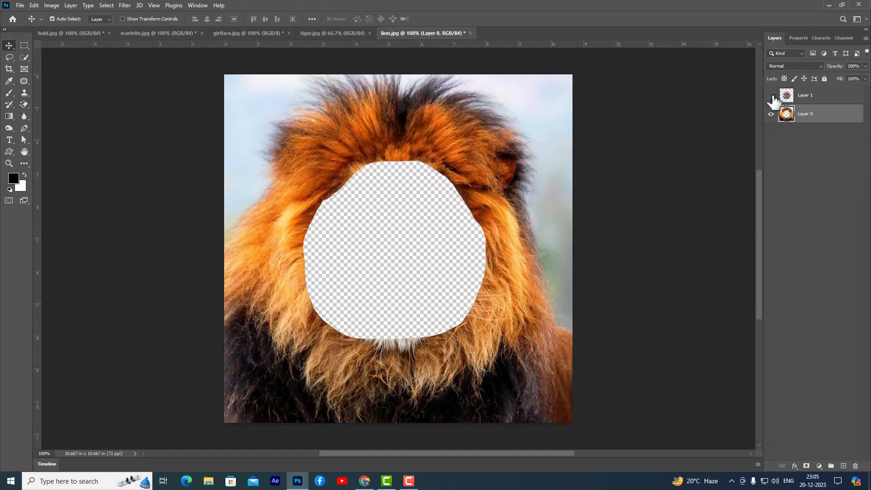
pyautogui.click(771, 96)
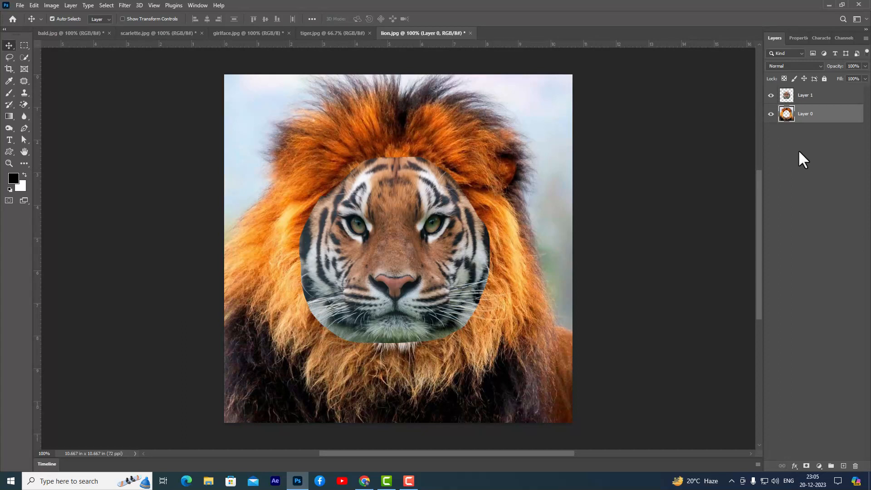
# Auto-blend Layer 1 and Layer 0 using Stack Images, with Seamless Tones and Colors and Content Aware Fill Transparent Areas enabled.
pyautogui.keyDown('ctrl'); pyautogui.click(819, 101); pyautogui.keyUp('ctrl')
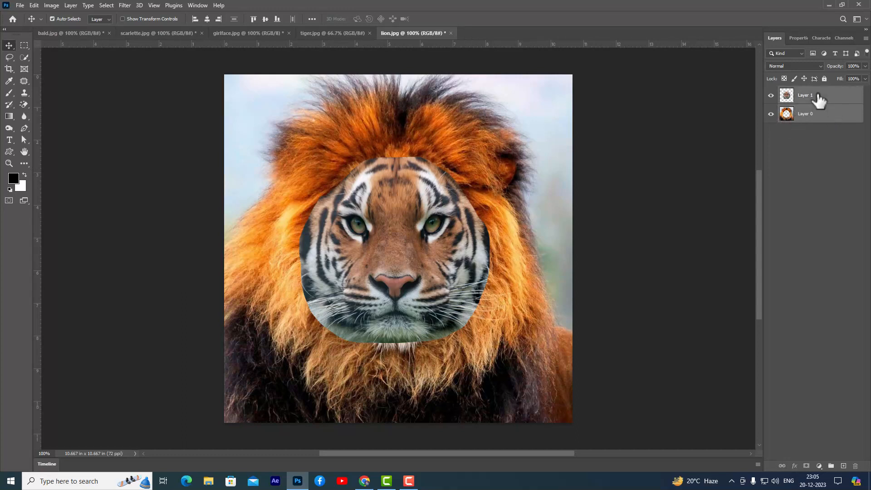
pyautogui.click(35, 5)
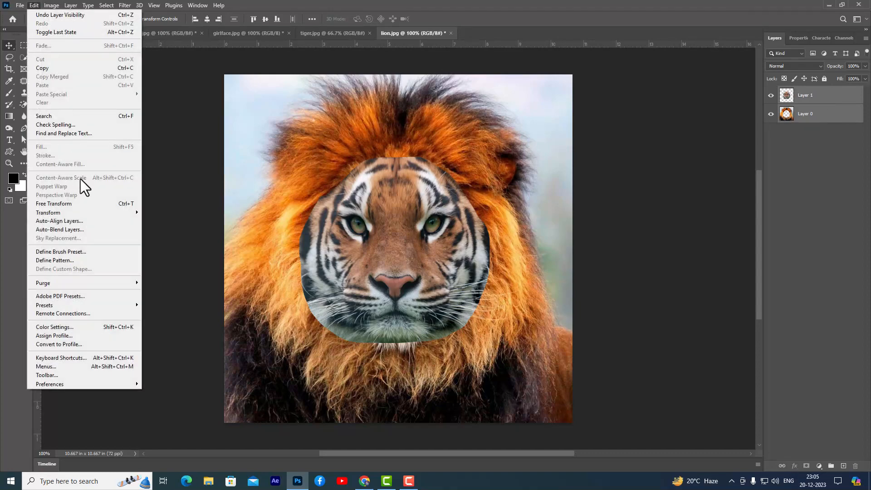
pyautogui.click(90, 229)
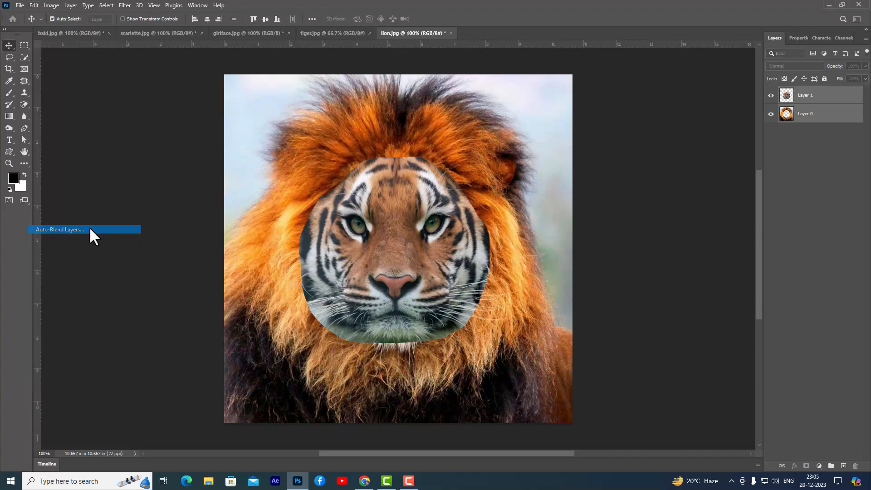
pyautogui.moveTo(541, 72); pyautogui.dragTo(546, 72)
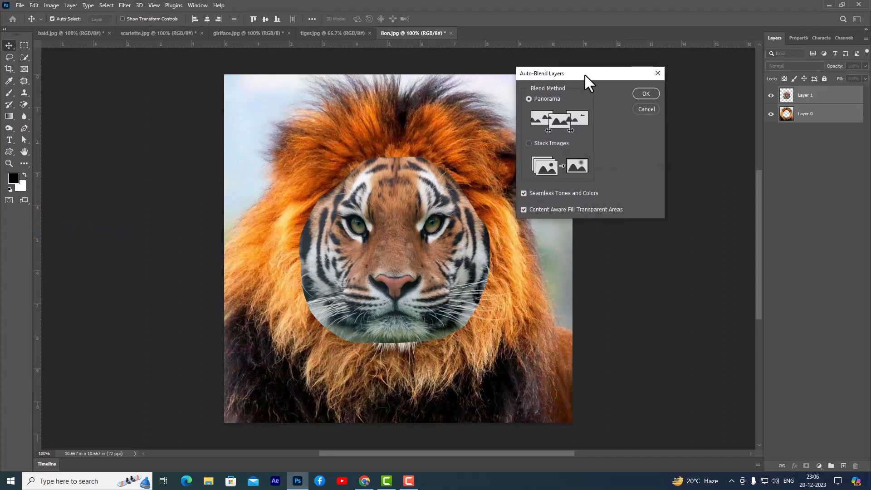
pyautogui.moveTo(577, 72); pyautogui.dragTo(591, 67)
pyautogui.click(543, 138)
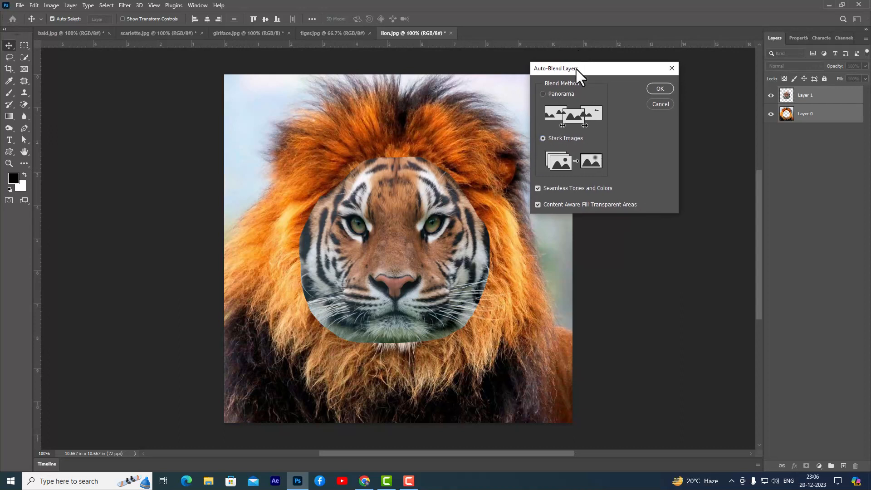
pyautogui.moveTo(576, 67); pyautogui.dragTo(590, 60)
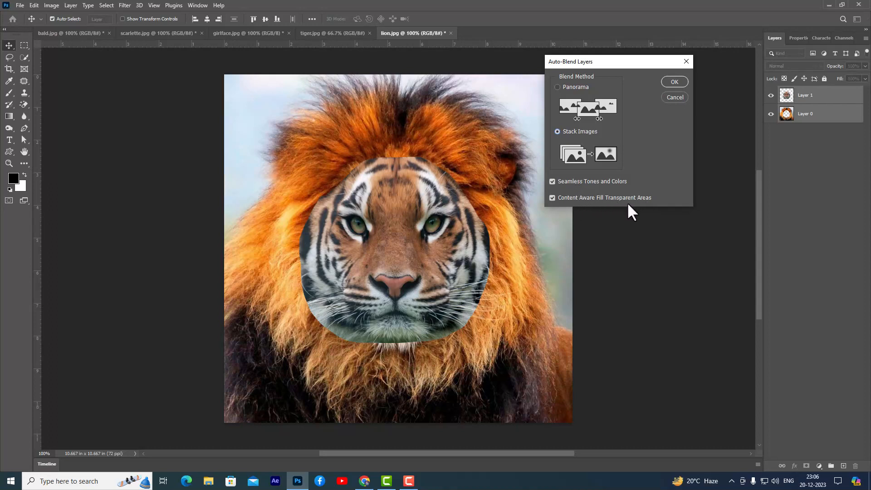
pyautogui.moveTo(615, 62)
pyautogui.mouseDown()
pyautogui.moveTo(601, 65)
pyautogui.moveTo(610, 65)
pyautogui.mouseUp()
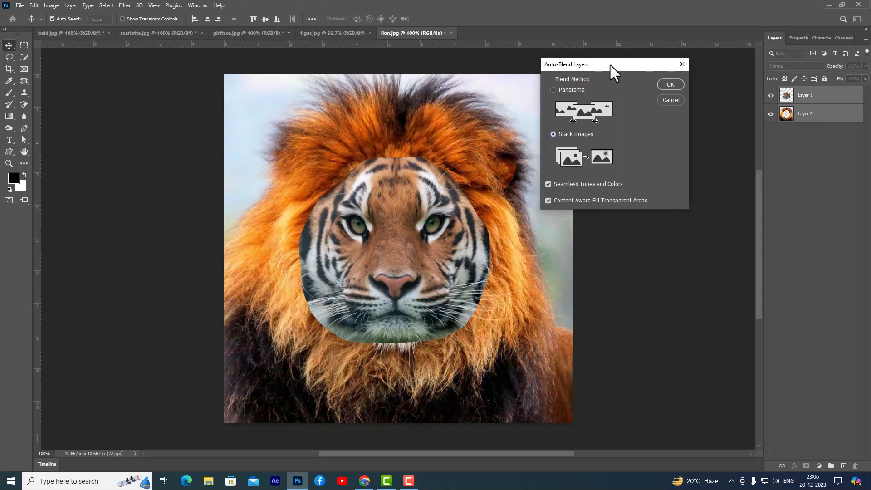
pyautogui.click(669, 85)
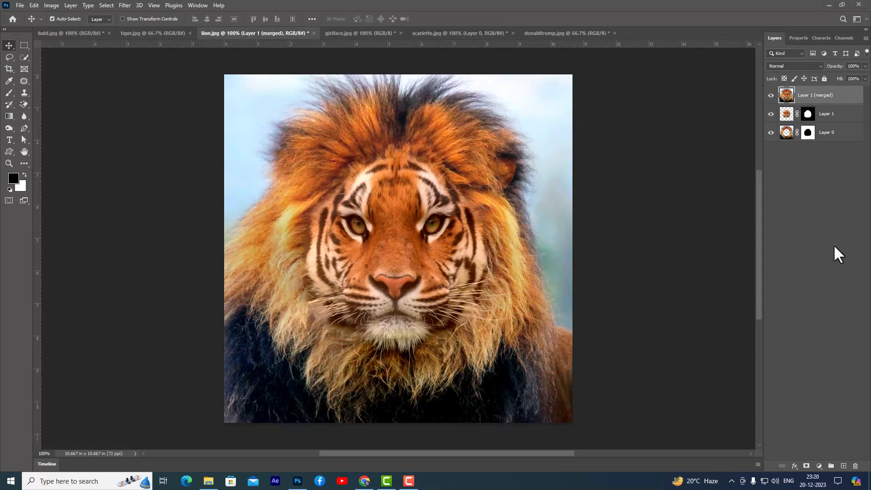
# Retouch the tiger's chin on the merged layer with the Clone Stamp tool at a 20 px brush, sampling the white chin fur.
pyautogui.click(25, 93)
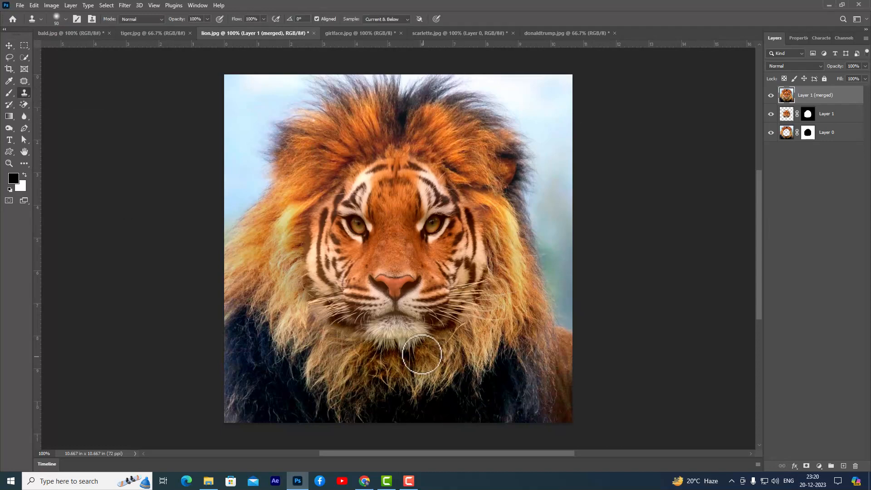
pyautogui.scroll(-2, 426, 335)
pyautogui.hotkey('ctrl', '+')
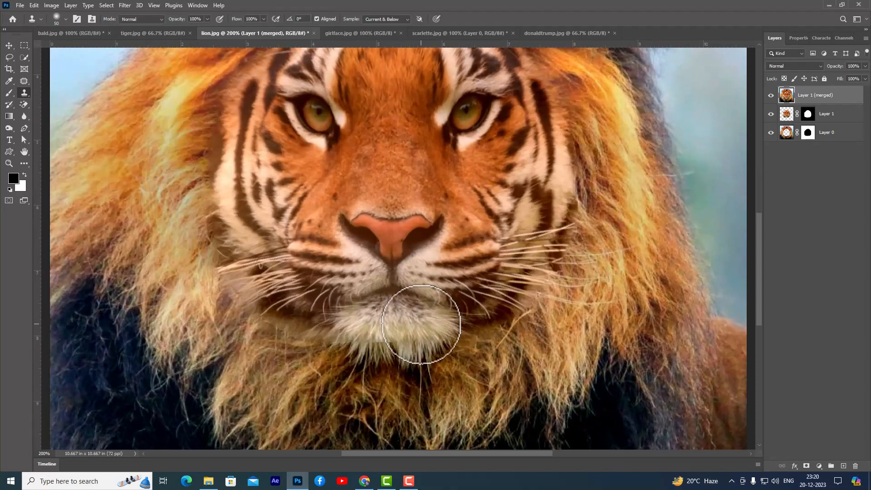
pyautogui.press('[')
pyautogui.press('[')
pyautogui.press('[')
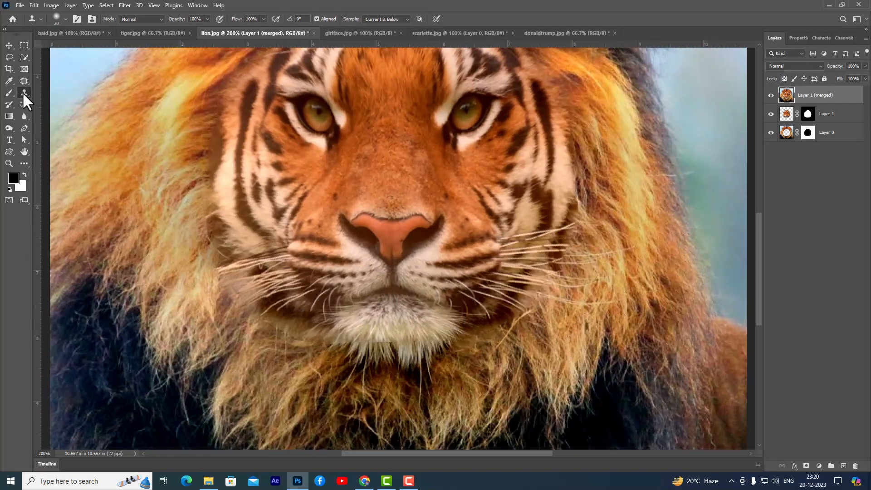
pyautogui.keyDown('alt'); pyautogui.click(412, 331); pyautogui.keyUp('alt')
pyautogui.click(385, 342)
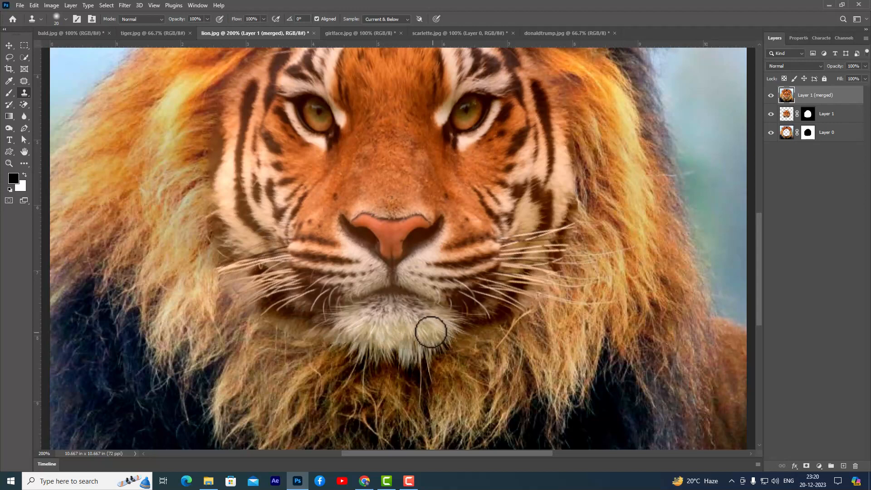
# Examine the blended tiger face for visible seams around the forehead, cheeks, chin and mane, both close up and as a whole.
pyautogui.scroll(3, 432, 330)
pyautogui.scroll(3, 432, 330)
pyautogui.scroll(-2, 439, 142)
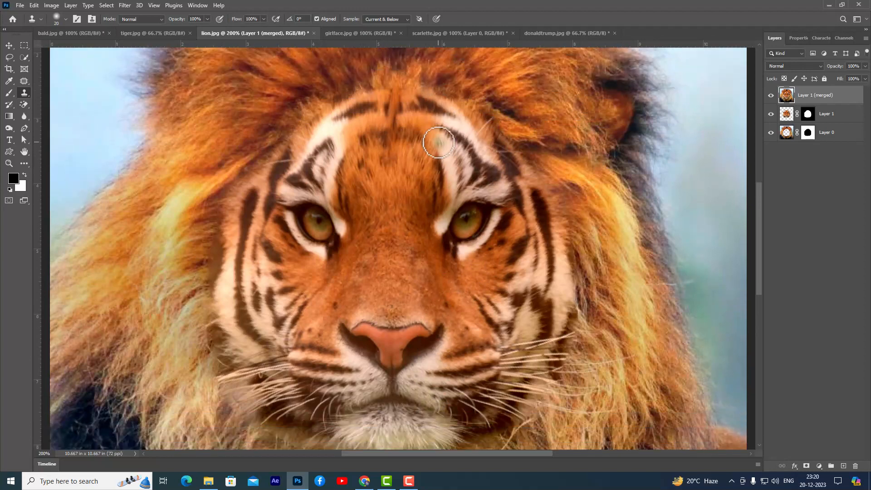
pyautogui.scroll(-3, 439, 143)
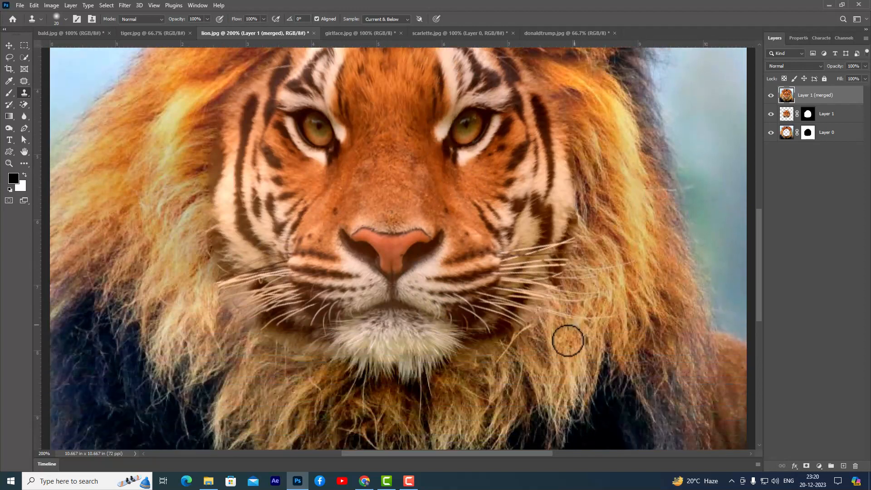
pyautogui.hotkey('ctrl', '-')
pyautogui.hotkey('ctrl', '-')
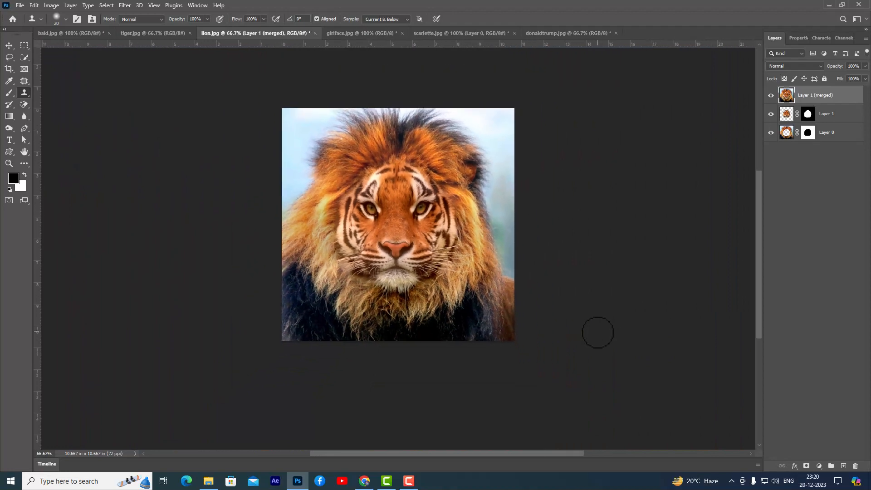
pyautogui.hotkey('ctrl', '+')
pyautogui.hotkey('ctrl', '+')
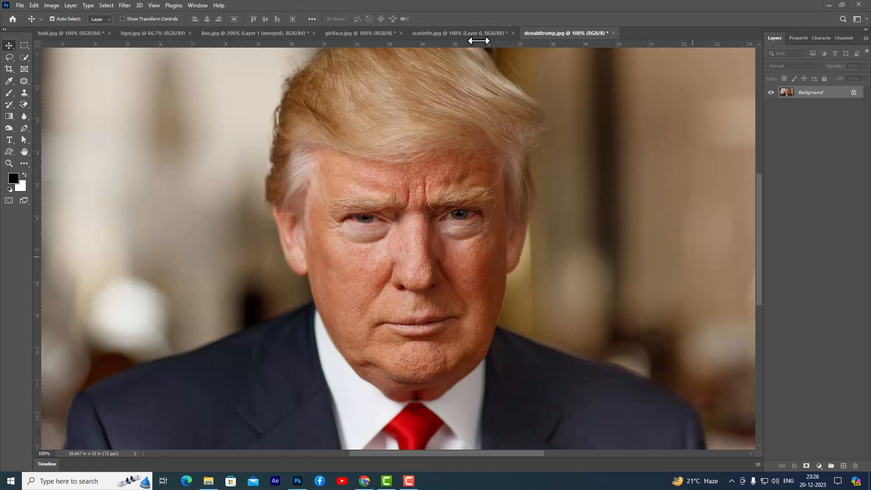
# In donaldtrump.jpg, clone forehead skin over the eyebrow on the image's left side with a 50 px Clone Stamp brush.
pyautogui.click(457, 34)
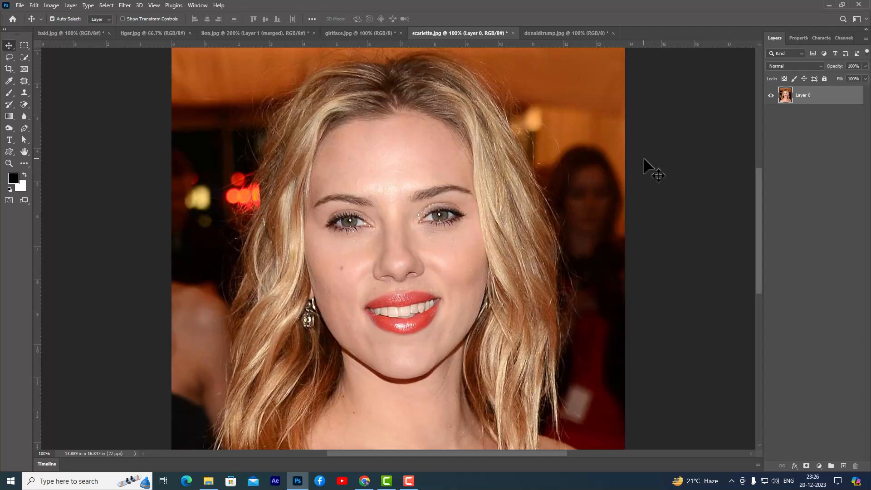
pyautogui.click(568, 32)
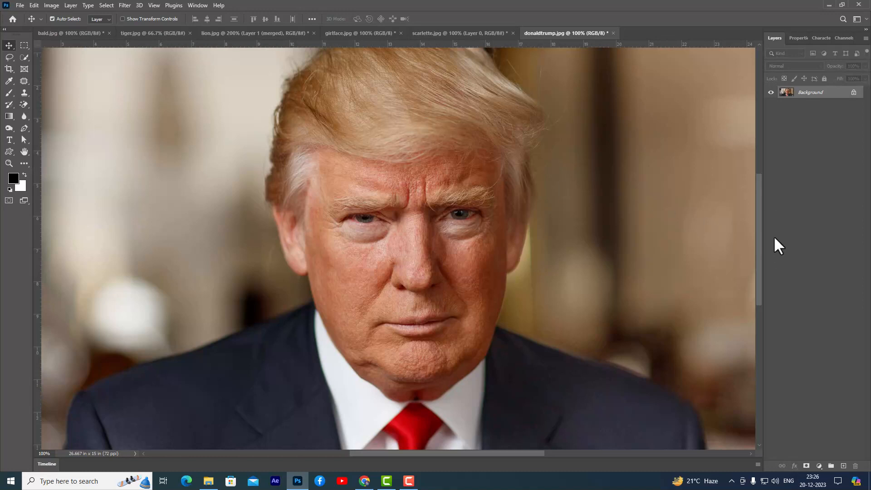
pyautogui.moveTo(25, 93); pyautogui.dragTo(47, 94)
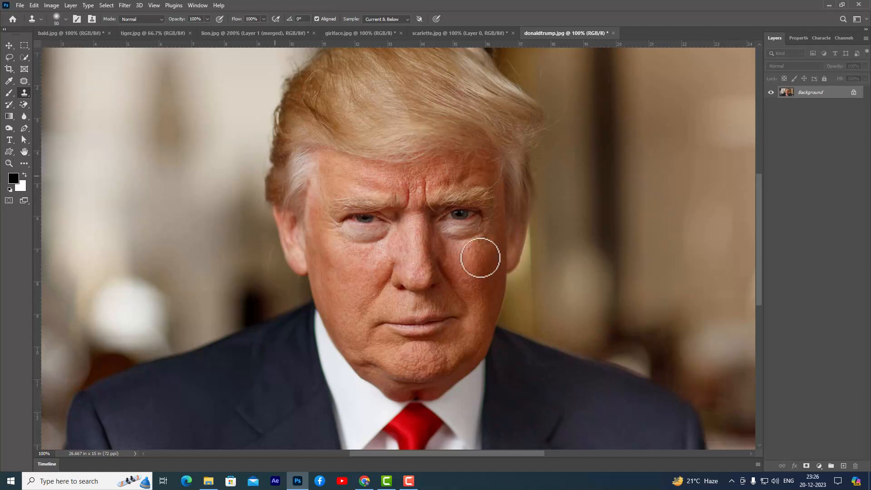
pyautogui.press(']')
pyautogui.press(']')
pyautogui.press('[')
pyautogui.press('[')
pyautogui.keyDown('alt'); pyautogui.click(392, 187); pyautogui.keyUp('alt')
pyautogui.moveTo(393, 202); pyautogui.dragTo(347, 203)
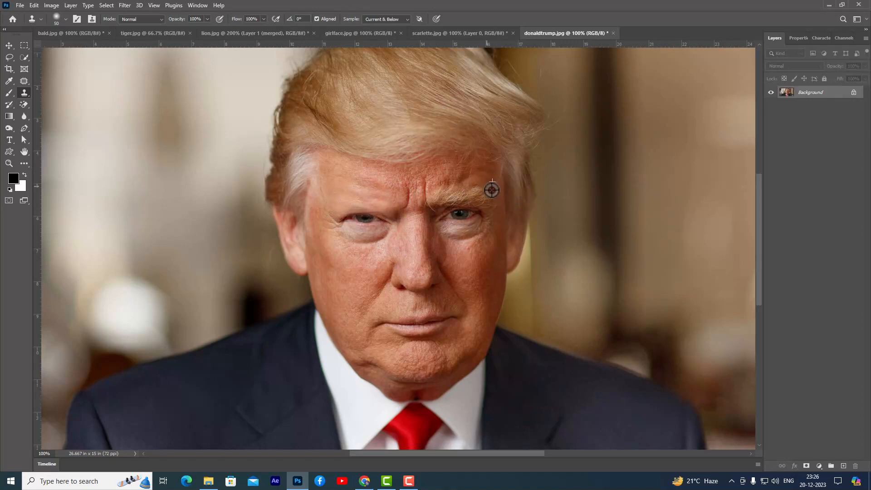
# Clone nearby skin over the remaining eyebrow on the image's right side.
pyautogui.moveTo(490, 196)
pyautogui.mouseDown()
pyautogui.moveTo(443, 191)
pyautogui.moveTo(471, 183)
pyautogui.mouseUp()
pyautogui.keyDown('alt'); pyautogui.click(476, 185); pyautogui.keyUp('alt')
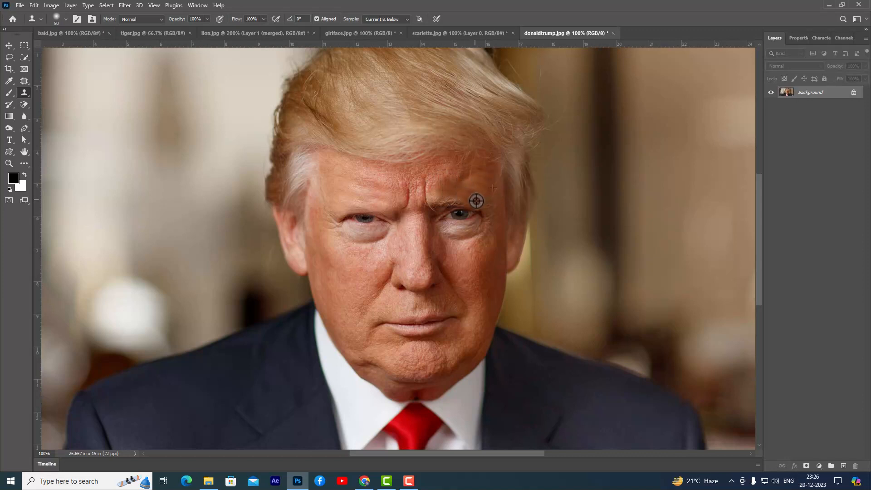
pyautogui.keyDown('alt'); pyautogui.click(440, 194); pyautogui.keyUp('alt')
pyautogui.moveTo(443, 197); pyautogui.dragTo(473, 204)
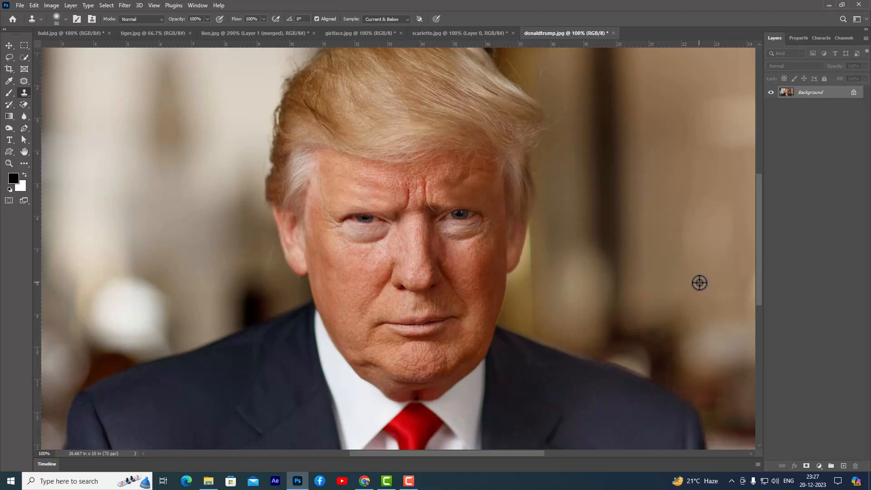
# Lasso the eyebrows, eyes, nose and mouth in scarlette.jpg and move them onto the face in donaldtrump.jpg.
pyautogui.click(430, 31)
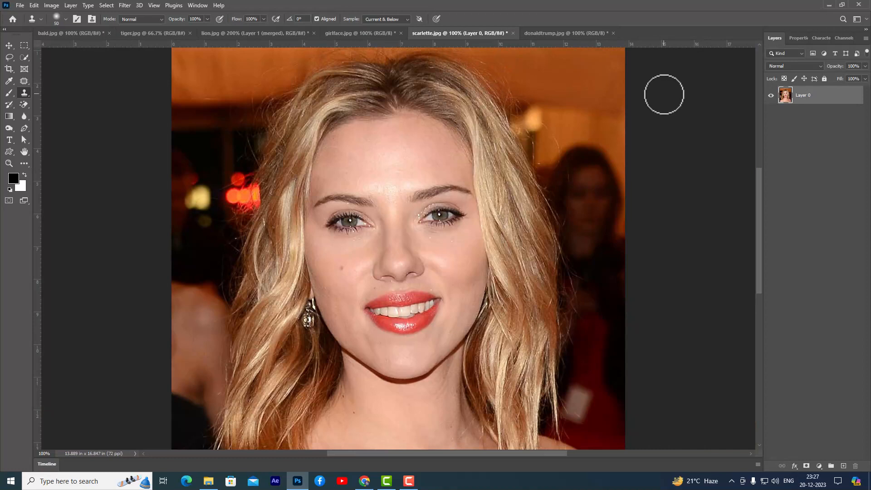
pyautogui.click(8, 58)
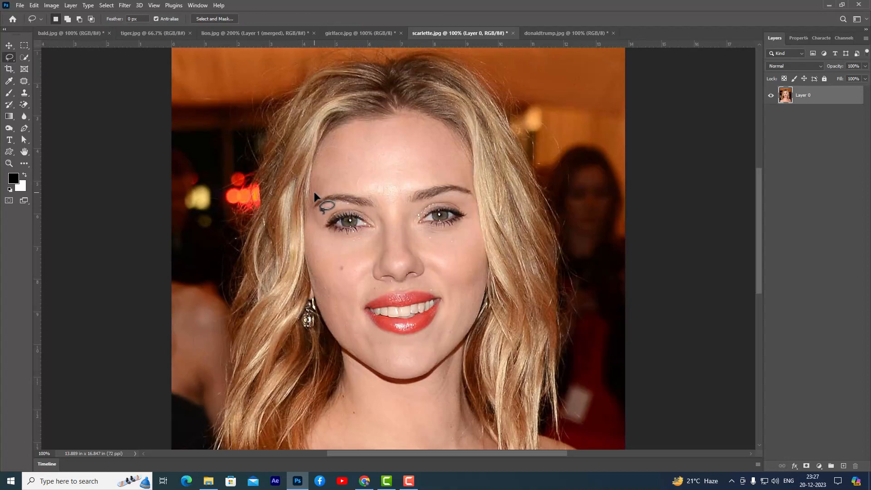
pyautogui.moveTo(314, 192)
pyautogui.mouseDown()
pyautogui.moveTo(469, 179)
pyautogui.moveTo(474, 233)
pyautogui.moveTo(442, 262)
pyautogui.moveTo(453, 308)
pyautogui.moveTo(438, 344)
pyautogui.moveTo(384, 350)
pyautogui.moveTo(362, 336)
pyautogui.moveTo(351, 314)
pyautogui.moveTo(350, 244)
pyautogui.moveTo(310, 228)
pyautogui.moveTo(313, 192)
pyautogui.mouseUp()
pyautogui.click(13, 46)
pyautogui.moveTo(403, 206)
pyautogui.mouseDown()
pyautogui.moveTo(546, 47)
pyautogui.moveTo(548, 33)
pyautogui.moveTo(423, 258)
pyautogui.moveTo(433, 217)
pyautogui.mouseUp()
# Rotate the pasted face by 5°, enlarge it slightly and position it over the man's eyes, nose and mouth.
pyautogui.hotkey('ctrl', 't')
pyautogui.moveTo(506, 180)
pyautogui.mouseDown()
pyautogui.moveTo(509, 201)
pyautogui.moveTo(502, 194)
pyautogui.mouseUp()
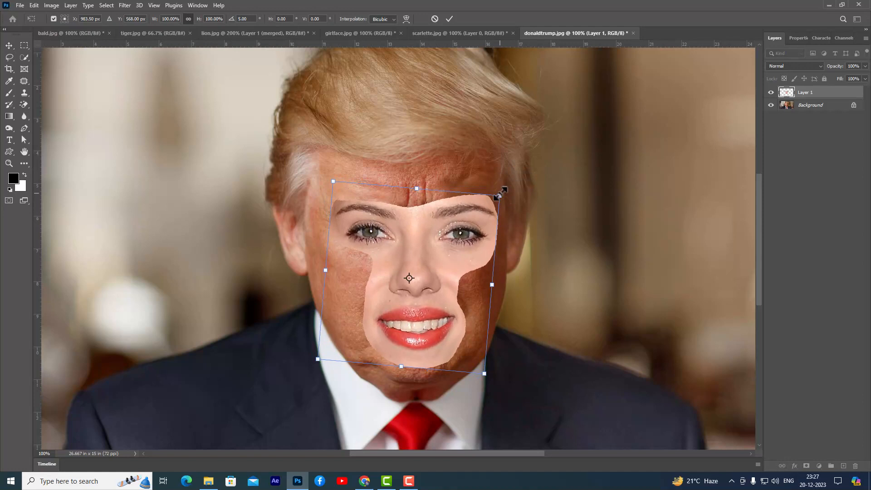
pyautogui.moveTo(503, 193); pyautogui.dragTo(512, 189)
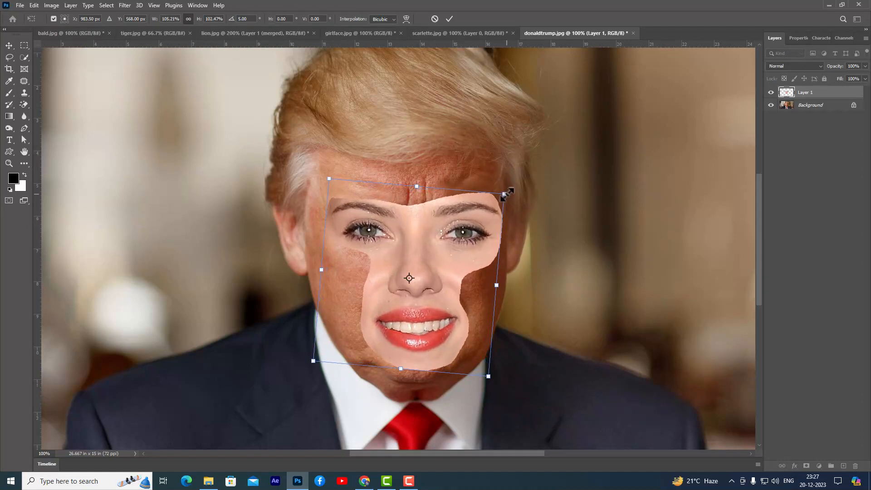
pyautogui.moveTo(472, 222); pyautogui.dragTo(471, 219)
pyautogui.press('Left')
pyautogui.press('Return')
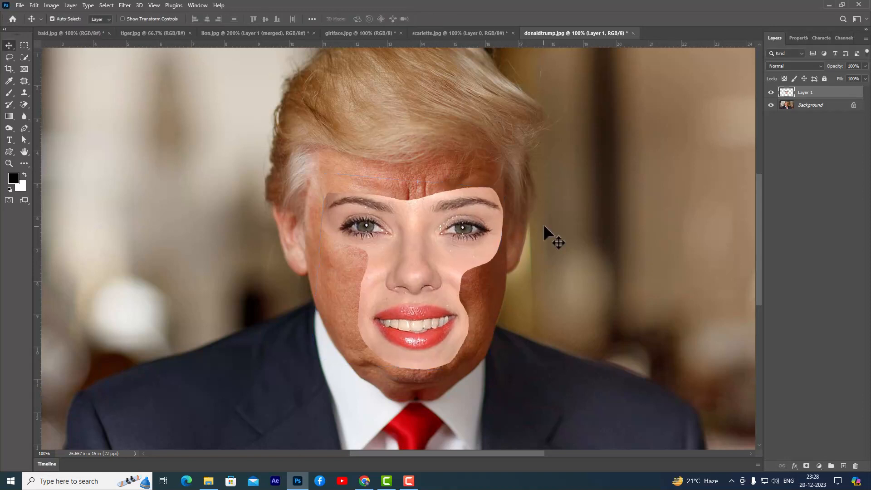
# Check the pasted face's alignment by lowering Layer 1's opacity to about 55% and restoring it to 100%.
pyautogui.click(866, 66)
pyautogui.moveTo(864, 75); pyautogui.dragTo(854, 78)
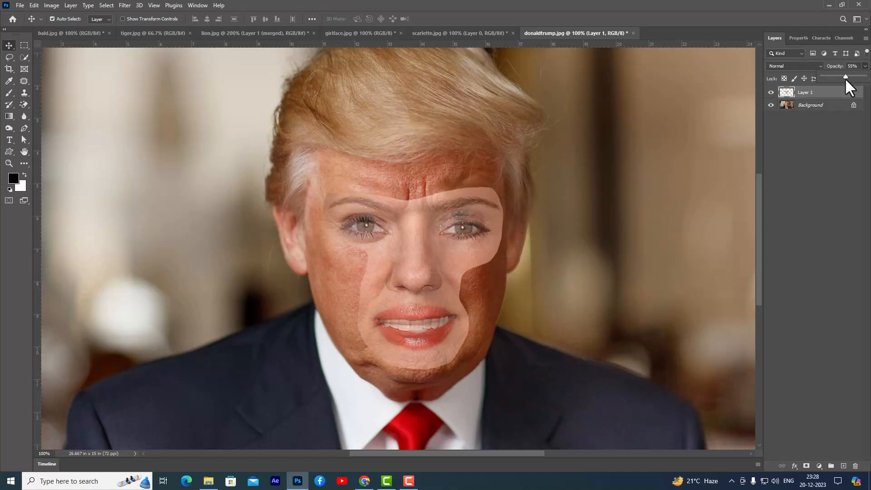
pyautogui.moveTo(845, 77); pyautogui.dragTo(865, 77)
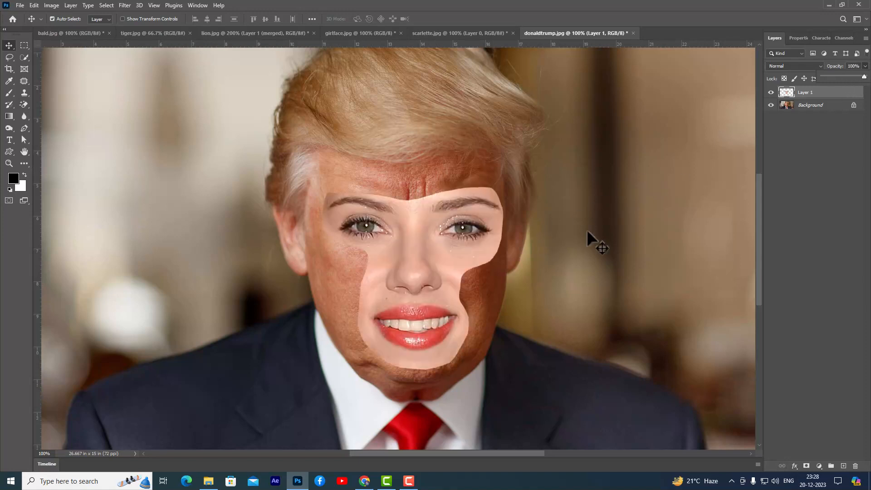
# Start a Warp transform on Layer 1 and lower its opacity to 59% so the original face shows through.
pyautogui.hotkey('ctrl', 't')
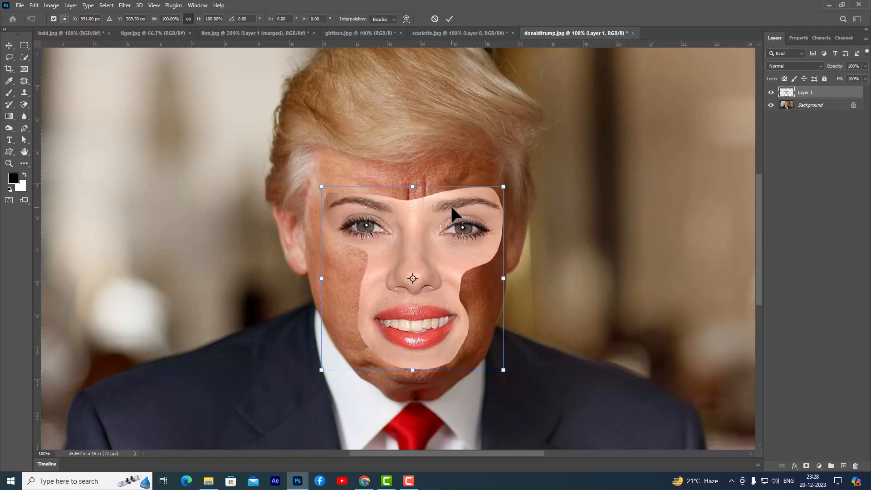
pyautogui.rightClick(452, 210)
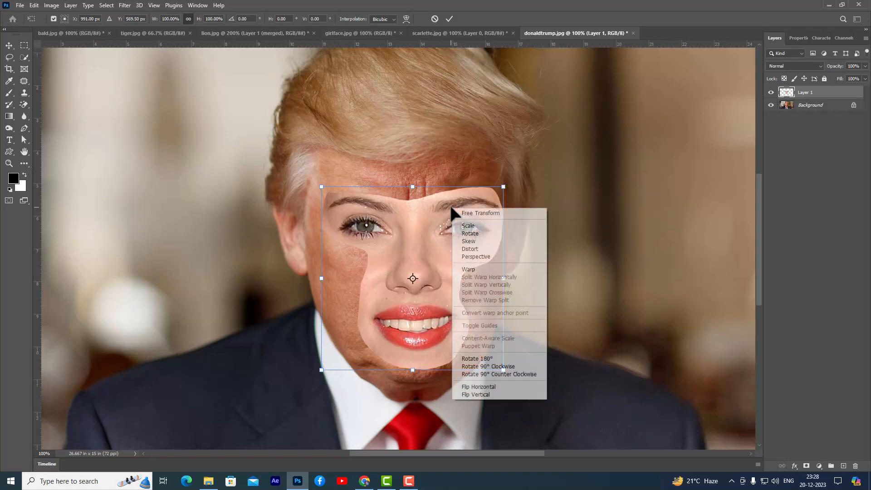
pyautogui.click(476, 270)
pyautogui.click(865, 66)
pyautogui.moveTo(864, 76); pyautogui.dragTo(847, 76)
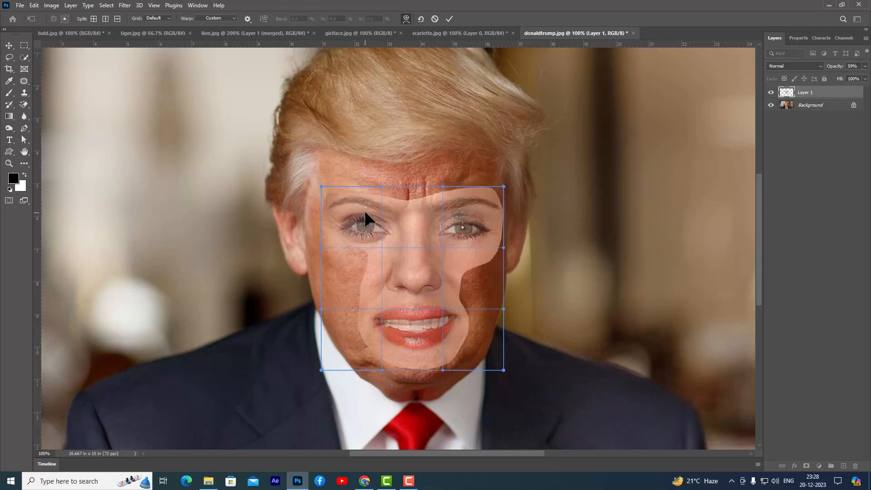
# Warp the pasted face so its eyes, nose and mouth line up with the man's features underneath, and apply the warp.
pyautogui.moveTo(367, 226); pyautogui.dragTo(380, 226)
pyautogui.hotkey('ctrl', 'z')
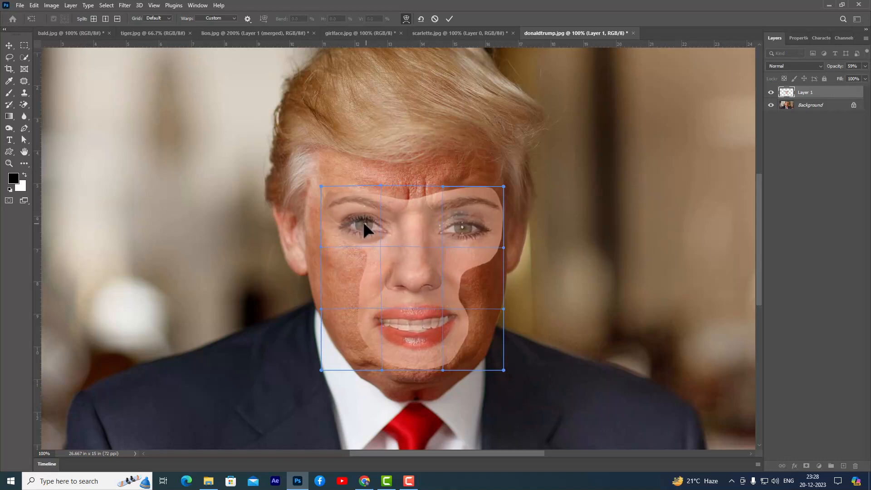
pyautogui.moveTo(365, 225); pyautogui.dragTo(365, 223)
pyautogui.moveTo(461, 216); pyautogui.dragTo(464, 211)
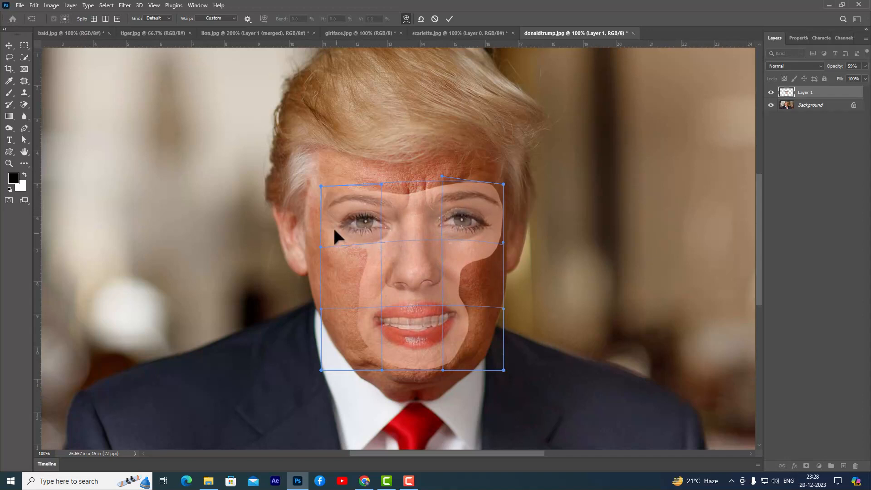
pyautogui.moveTo(355, 213); pyautogui.dragTo(356, 216)
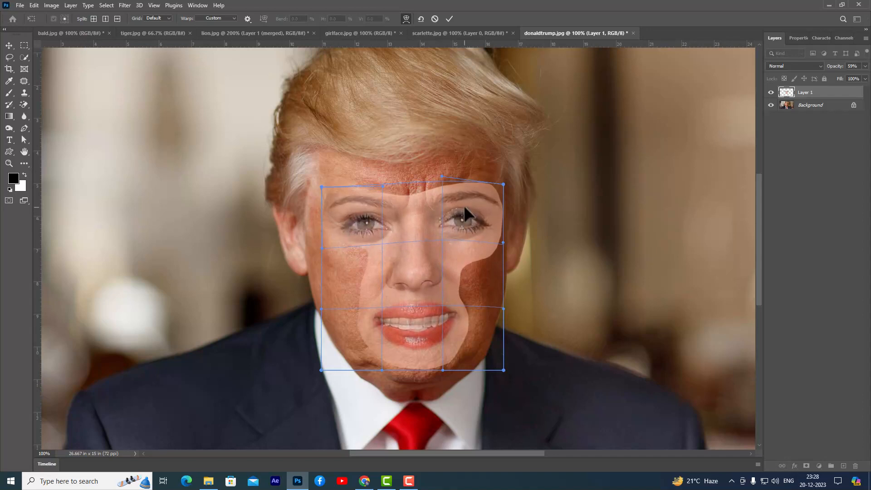
pyautogui.moveTo(414, 203); pyautogui.dragTo(414, 201)
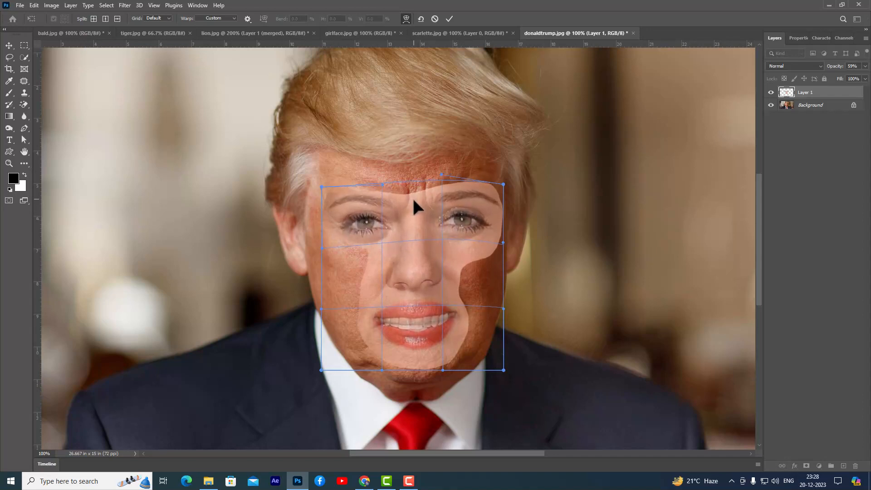
pyautogui.moveTo(422, 285); pyautogui.dragTo(421, 288)
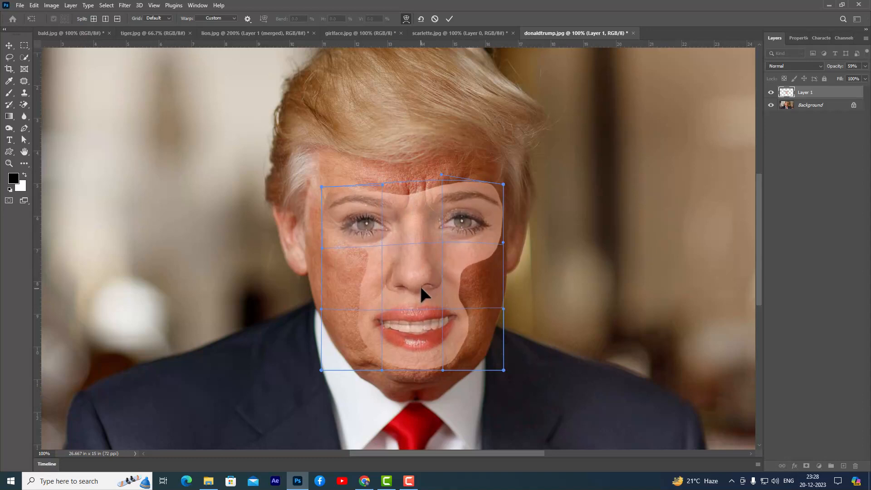
pyautogui.moveTo(411, 334); pyautogui.dragTo(411, 331)
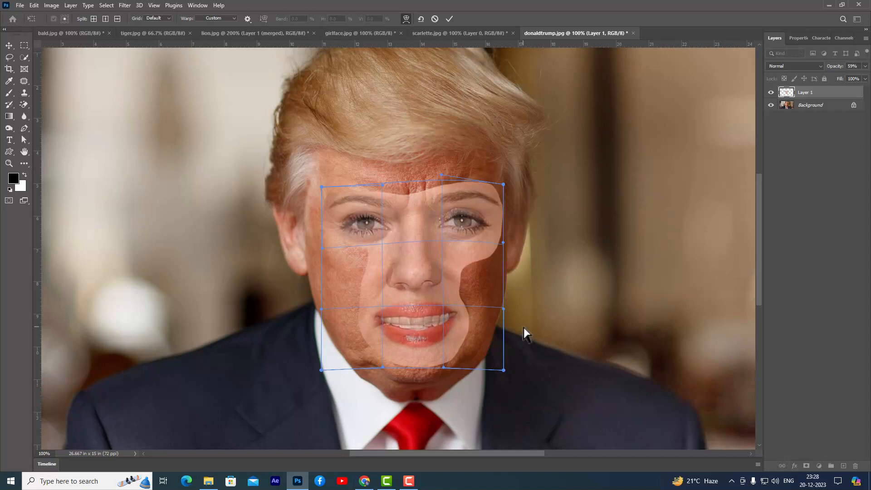
pyautogui.click(449, 19)
# Restore Layer 1's opacity to 100%.
pyautogui.click(865, 66)
pyautogui.moveTo(848, 76); pyautogui.dragTo(870, 82)
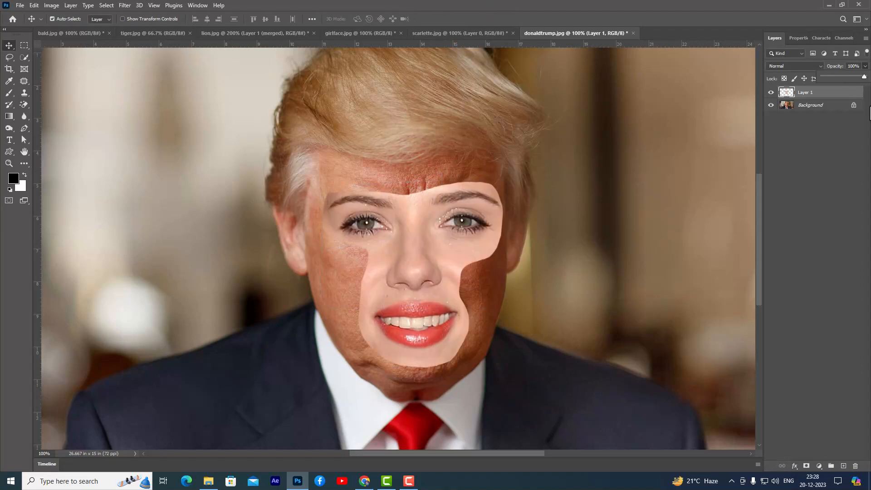
pyautogui.click(831, 92)
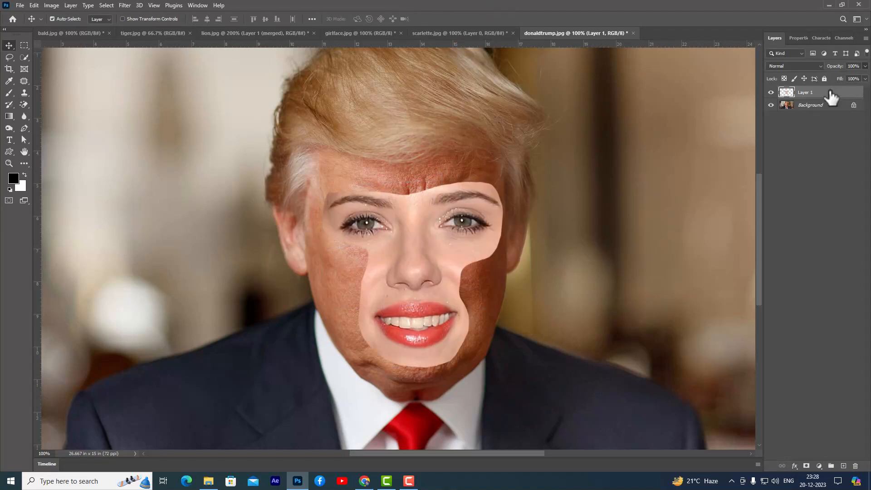
# Unlock the Background layer and load the outline of Layer 1's pasted face as a selection.
pyautogui.click(854, 105)
pyautogui.press('ctrl')
pyautogui.keyDown('ctrl'); pyautogui.click(789, 93); pyautogui.keyUp('ctrl')
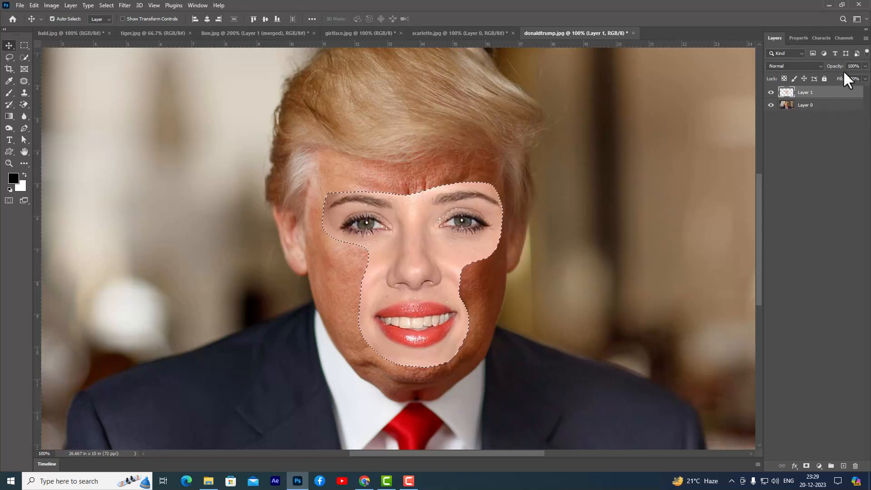
# Contract the face selection by 6 pixels.
pyautogui.click(109, 5)
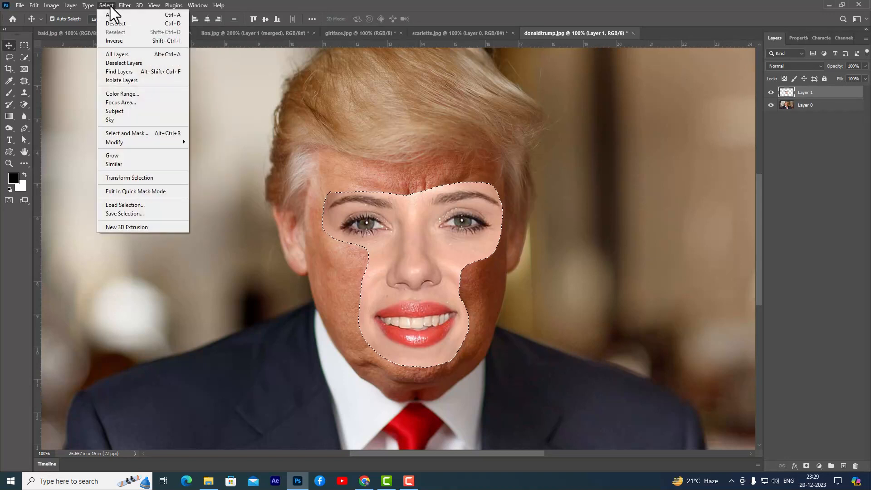
pyautogui.moveTo(145, 143)
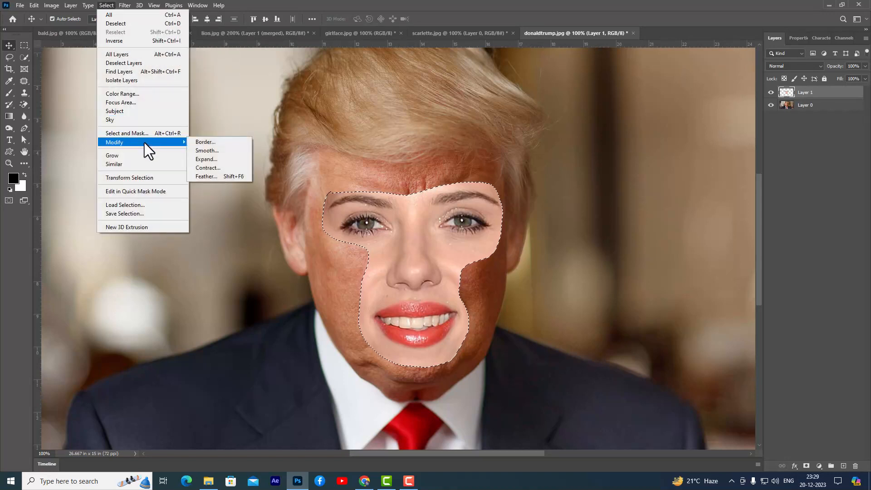
pyautogui.click(223, 167)
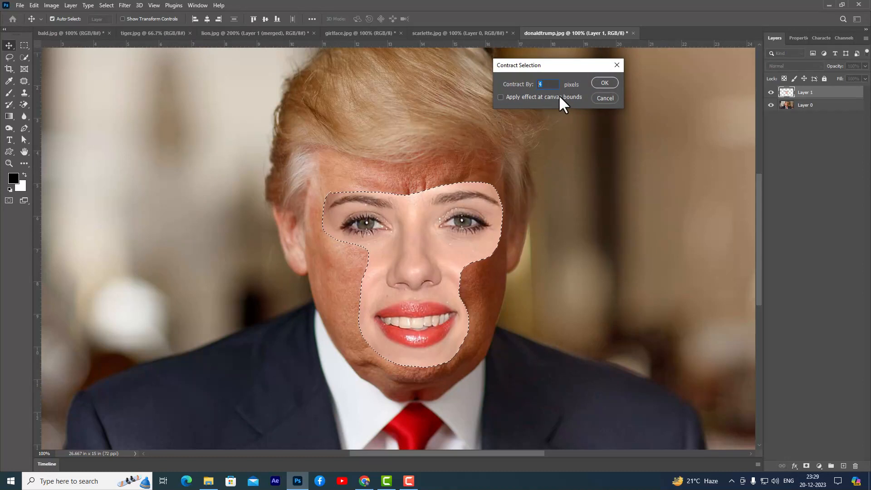
pyautogui.press('BackSpace')
pyautogui.write('6')
pyautogui.click(612, 83)
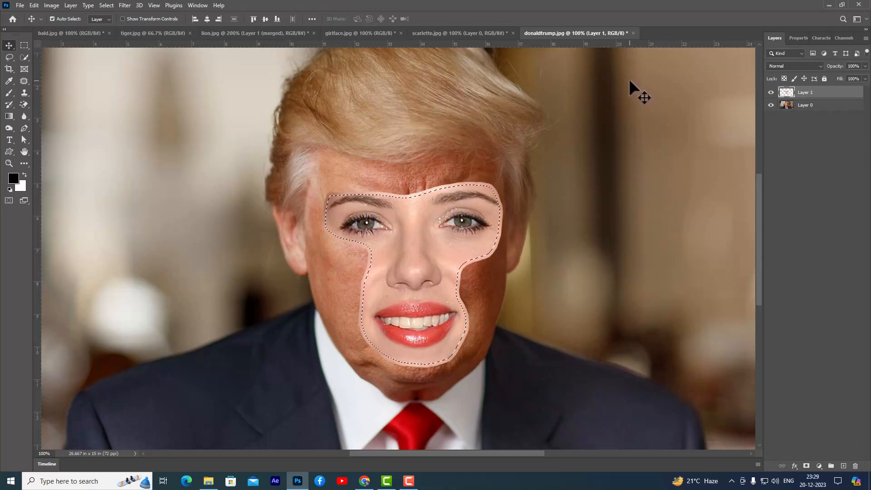
# Delete the selected face area from Layer 0, deselect, and check the cutout by hiding and reshowing Layer 1.
pyautogui.click(785, 107)
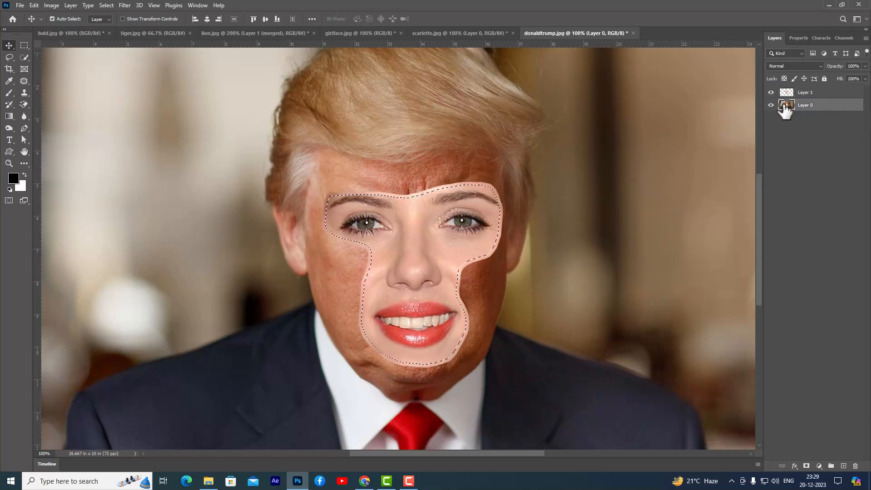
pyautogui.hotkey('ctrl', 'd')
pyautogui.click(771, 93)
pyautogui.click(771, 93)
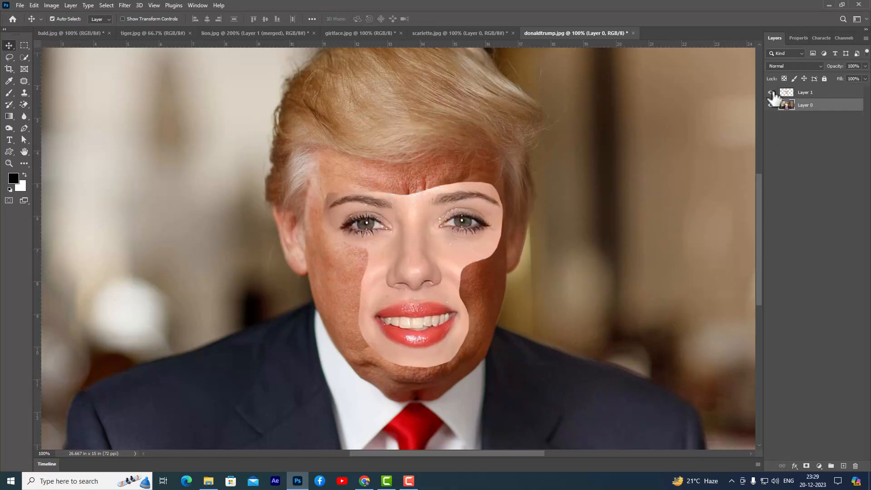
# Auto-blend Layer 1 and Layer 0 using Stack Images with Seamless Tones and Colors and Content Aware Fill Transparent Areas enabled.
pyautogui.click(825, 95)
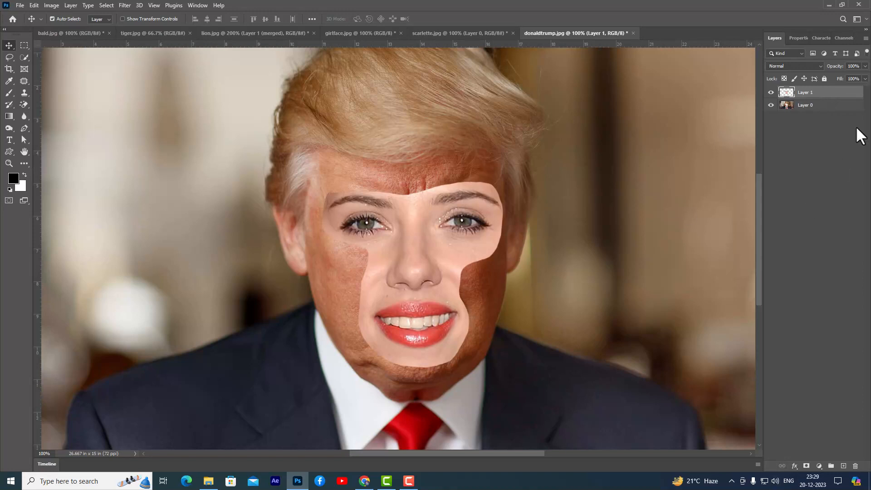
pyautogui.keyDown('shift'); pyautogui.click(819, 106); pyautogui.keyUp('shift')
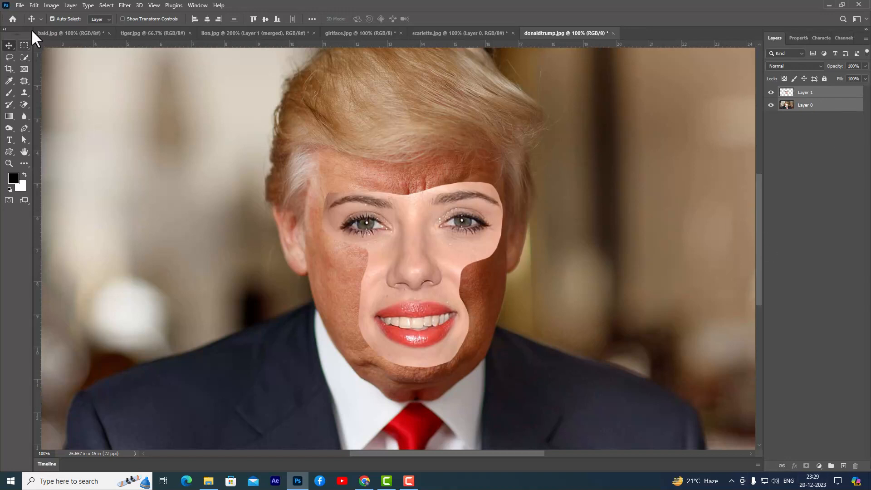
pyautogui.click(34, 6)
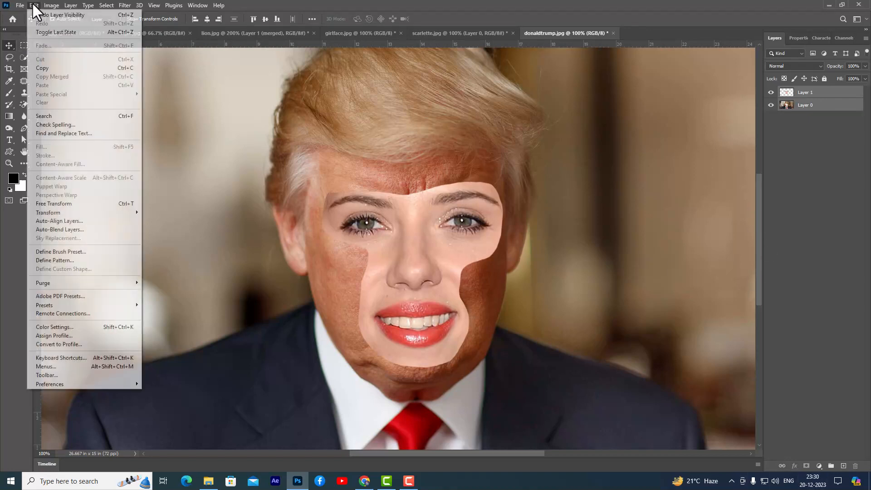
pyautogui.click(88, 230)
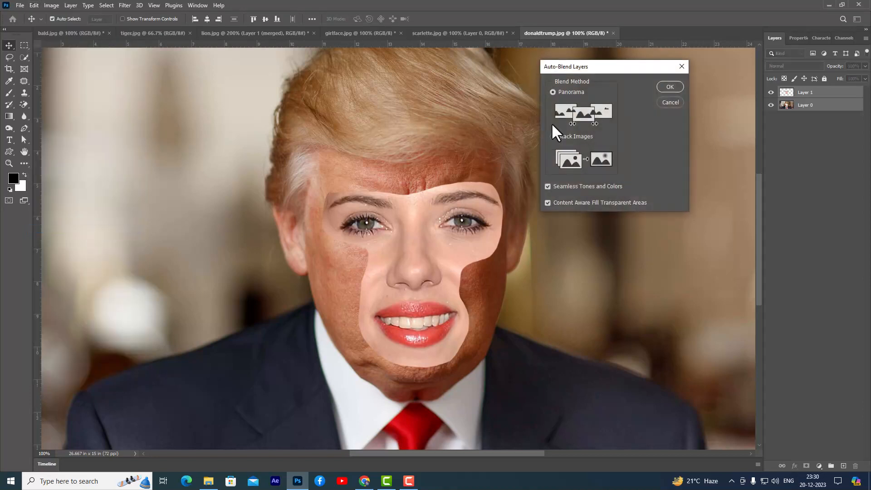
pyautogui.moveTo(561, 65); pyautogui.dragTo(619, 62)
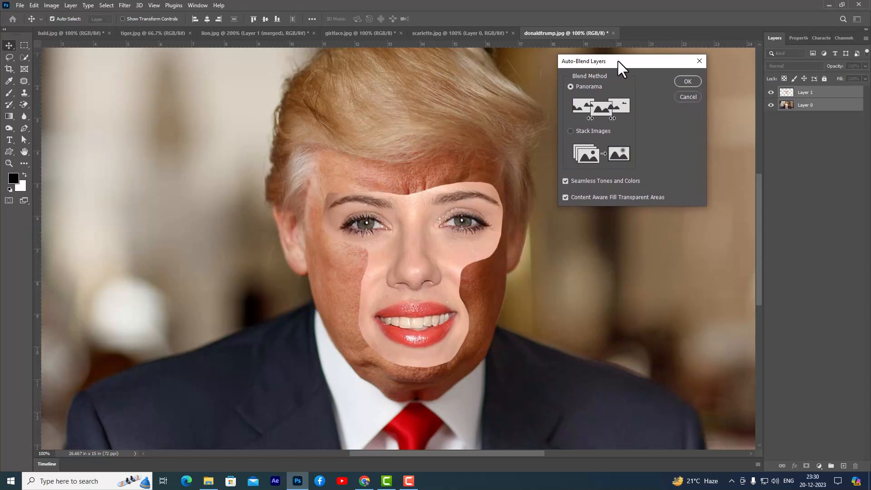
pyautogui.click(571, 131)
pyautogui.moveTo(624, 60); pyautogui.dragTo(641, 58)
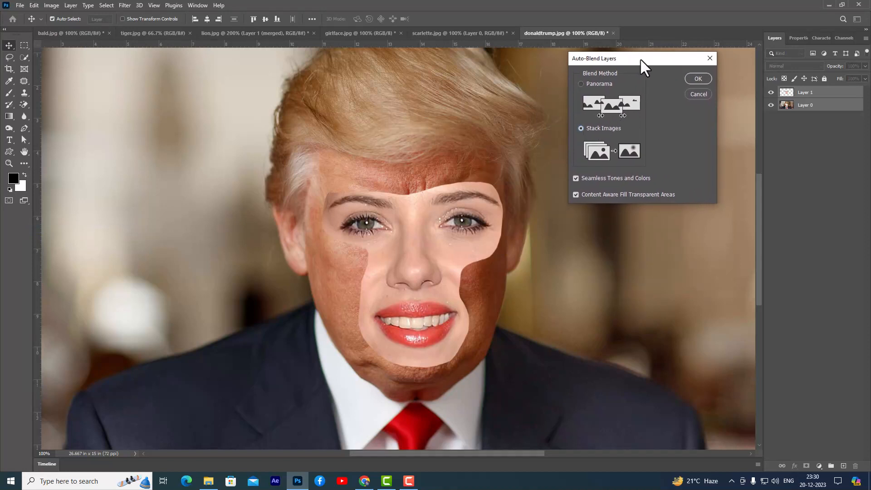
pyautogui.click(697, 77)
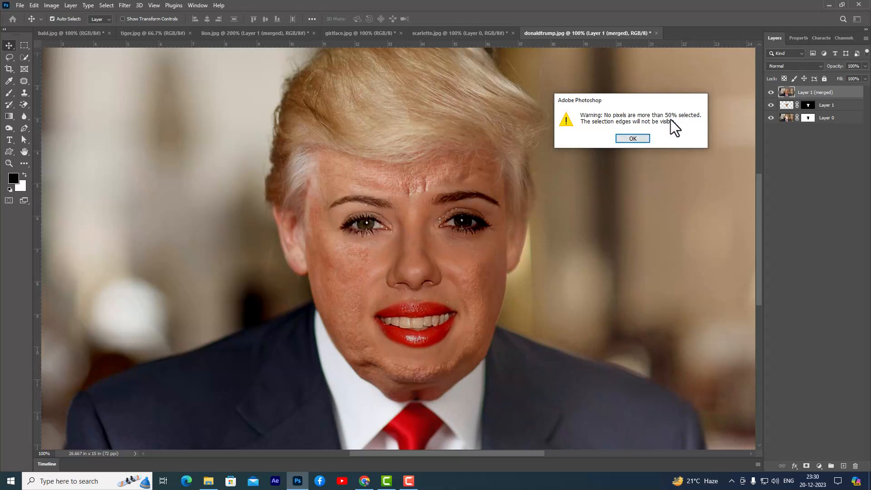
pyautogui.click(632, 139)
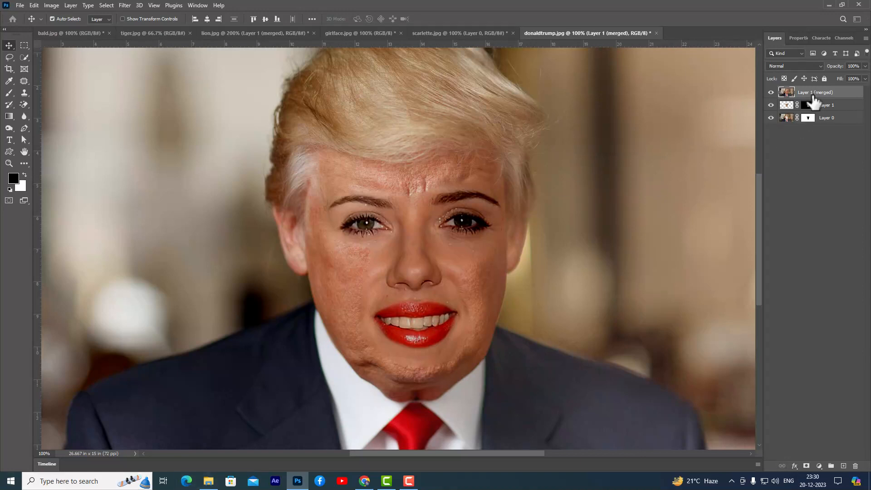
# Set up the Clone Stamp tool with a 60 px brush and sample skin on the forehead above the right-hand eyebrow.
pyautogui.moveTo(24, 93); pyautogui.dragTo(51, 92)
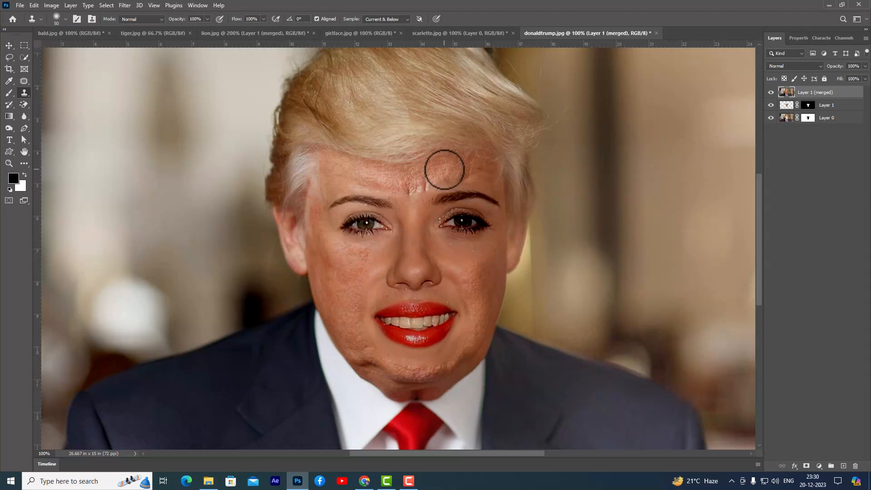
pyautogui.press(']')
pyautogui.press(']')
pyautogui.press(']')
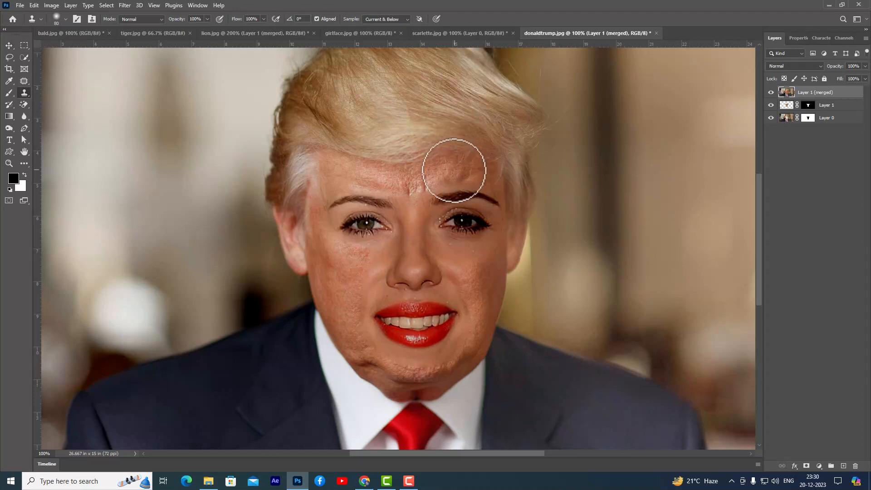
pyautogui.press('[')
pyautogui.press('[')
pyautogui.keyDown('alt'); pyautogui.click(472, 174); pyautogui.keyUp('alt')
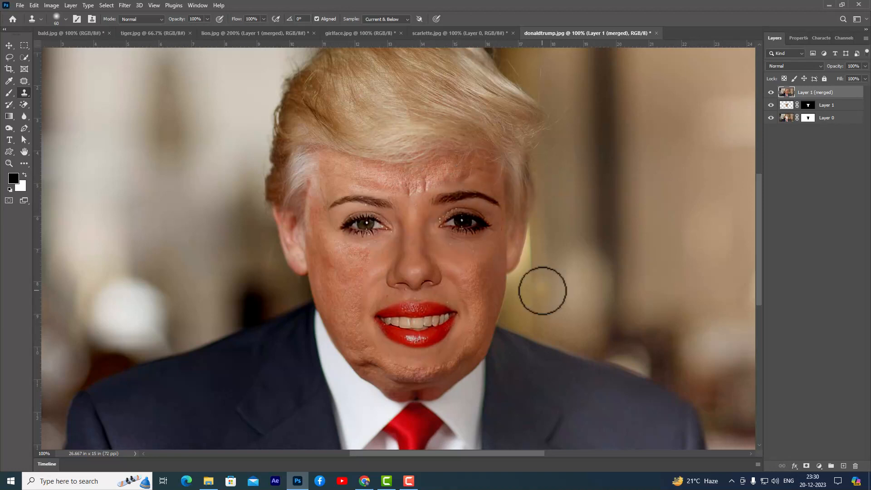
# Examine the finished face swap with the whole portrait in view at 66.67% zoom.
pyautogui.scroll(-2, 507, 236)
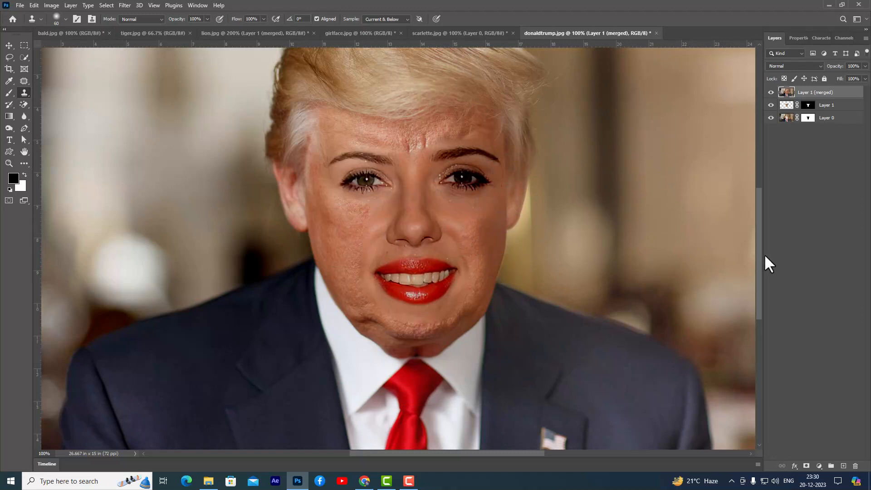
pyautogui.hotkey('ctrl', '-')
pyautogui.hotkey('ctrl', '-')
pyautogui.hotkey('ctrl', '+')
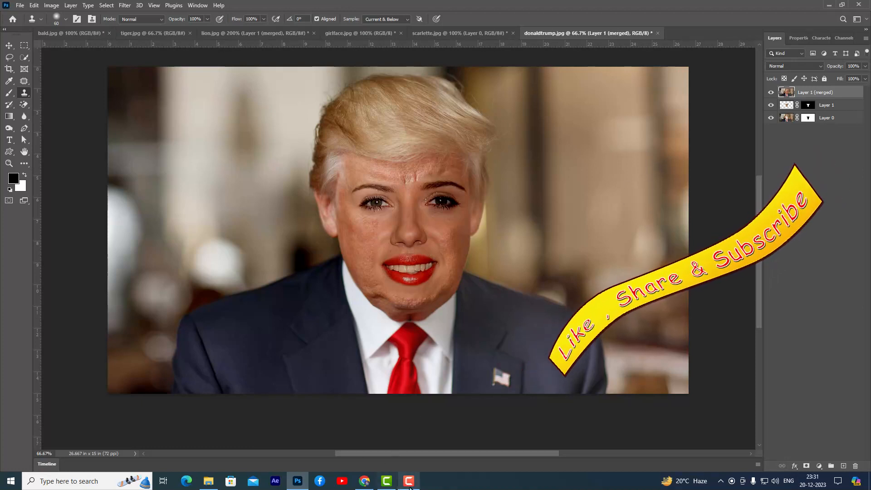
pyautogui.moveTo(412, 484)
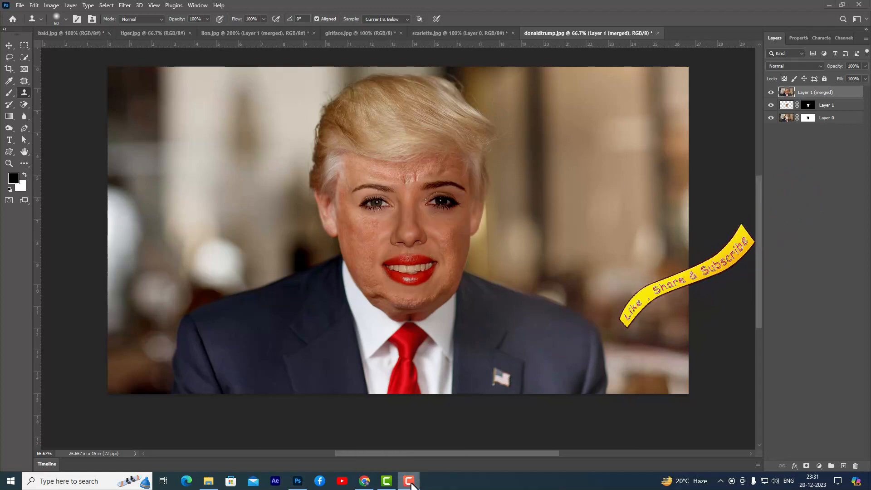